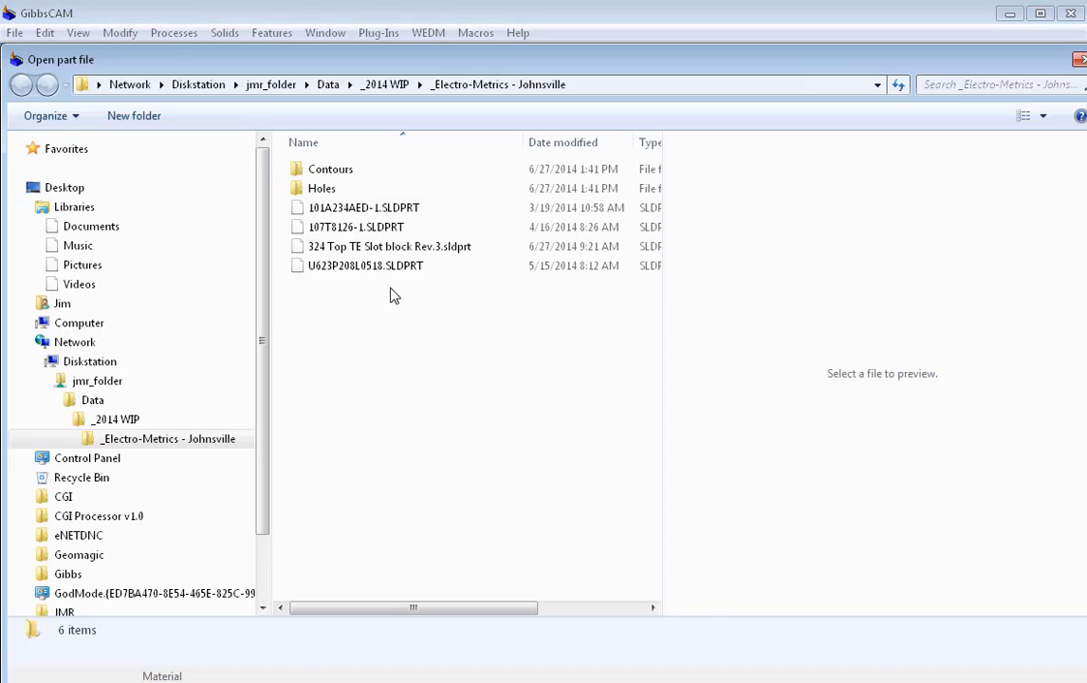
Step: Open 107T8126-1.SLDPRT with Solidify, Remove Unneeded Topology and Simplify enabled, using the Default configuration and importing only the CAD color attribute
{"action": "left_click", "coordinate": [352, 228]}
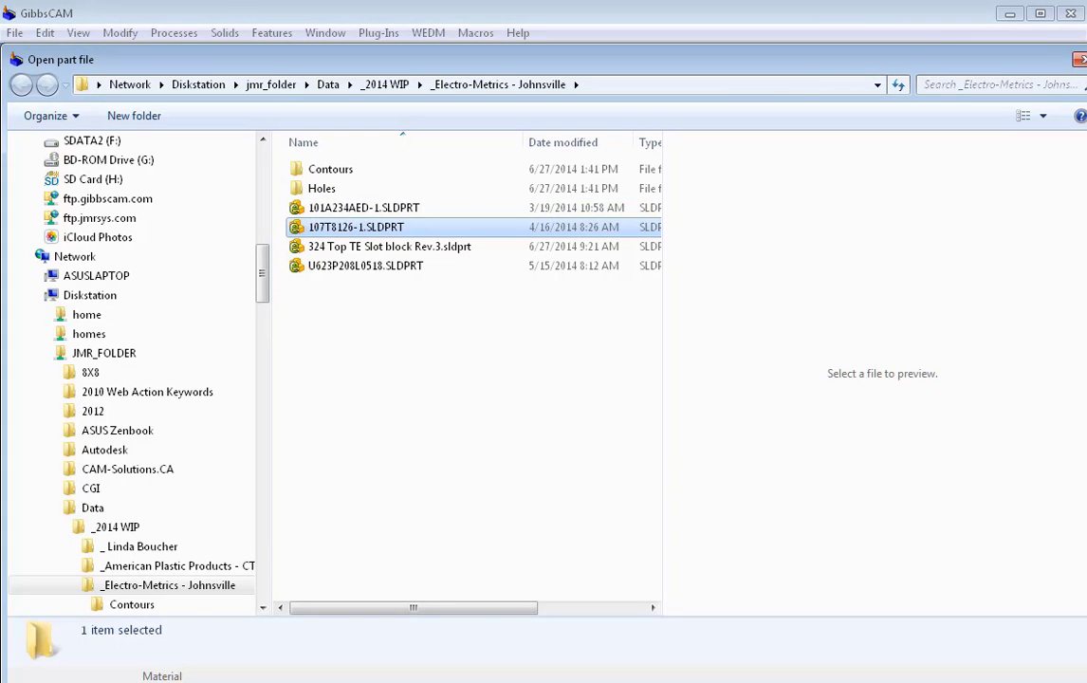
{"action": "key", "text": "Return"}
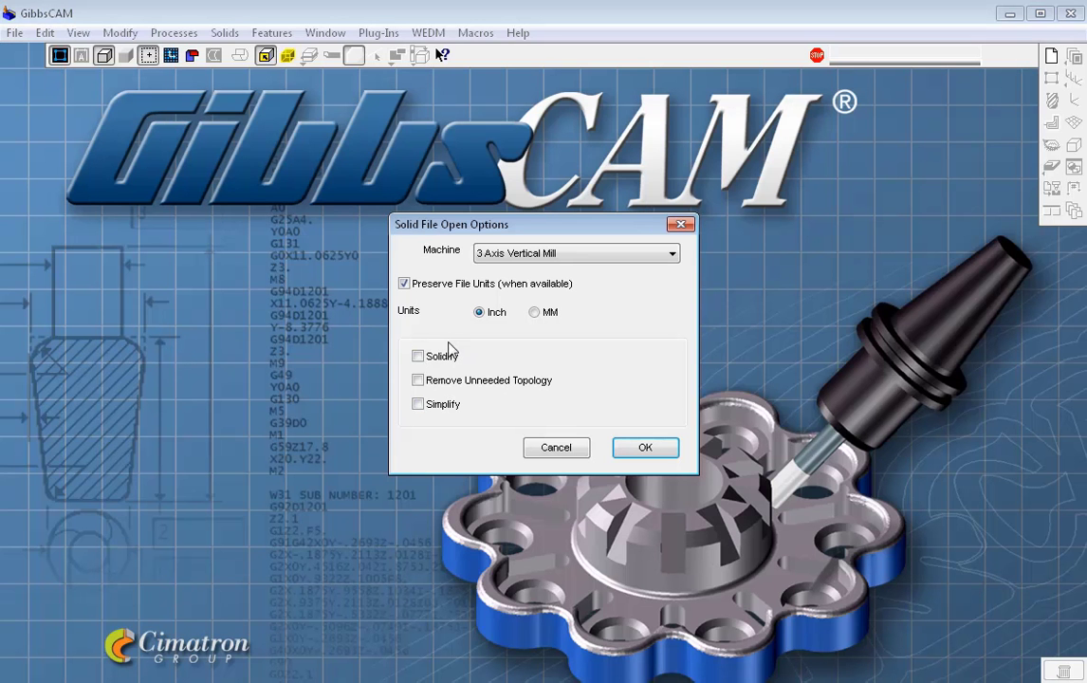
{"action": "left_click", "coordinate": [417, 356]}
{"action": "left_click", "coordinate": [417, 380]}
{"action": "left_click", "coordinate": [418, 403]}
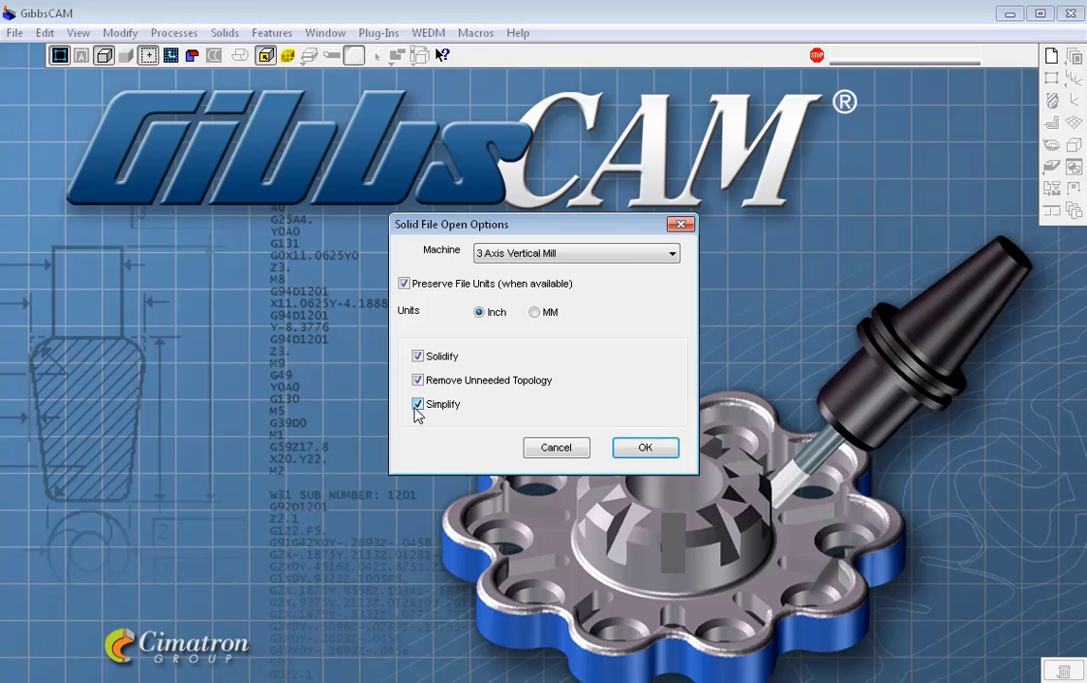
{"action": "left_click", "coordinate": [643, 454]}
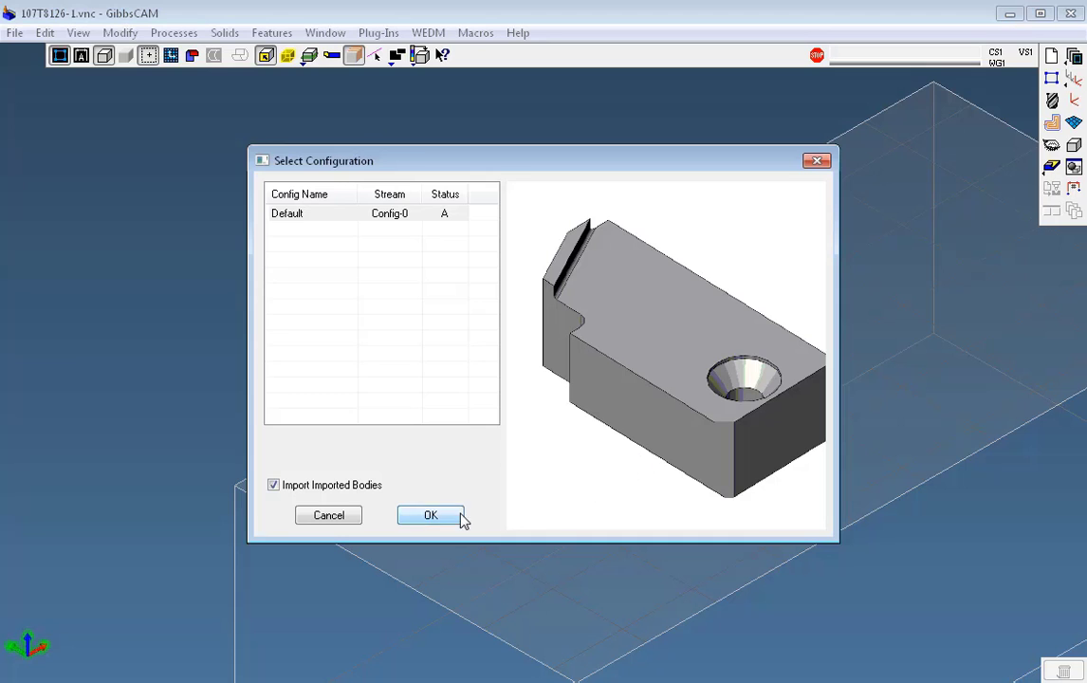
{"action": "left_click", "coordinate": [429, 514]}
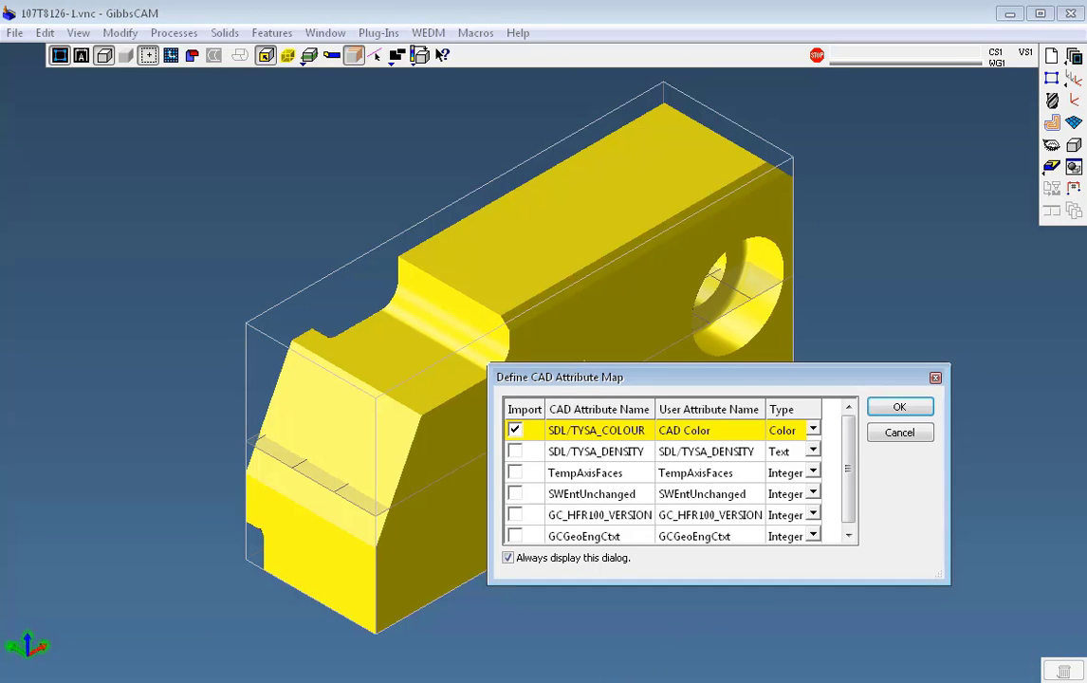
{"action": "left_click", "coordinate": [910, 409]}
Step: Align the large flat face containing the counterbored hole to the current coordinate system
{"action": "middle_click_drag", "start_coordinate": [799, 522], "coordinate": [603, 368]}
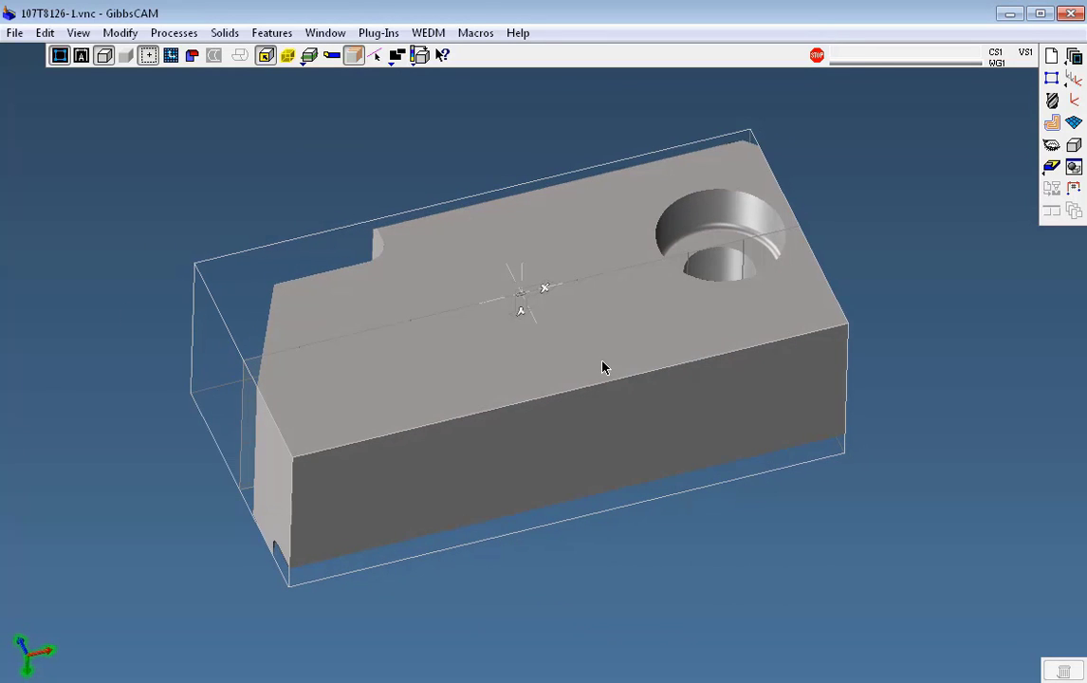
{"action": "middle_click_drag", "start_coordinate": [536, 411], "coordinate": [539, 321]}
{"action": "middle_click_drag", "start_coordinate": [905, 500], "coordinate": [505, 383]}
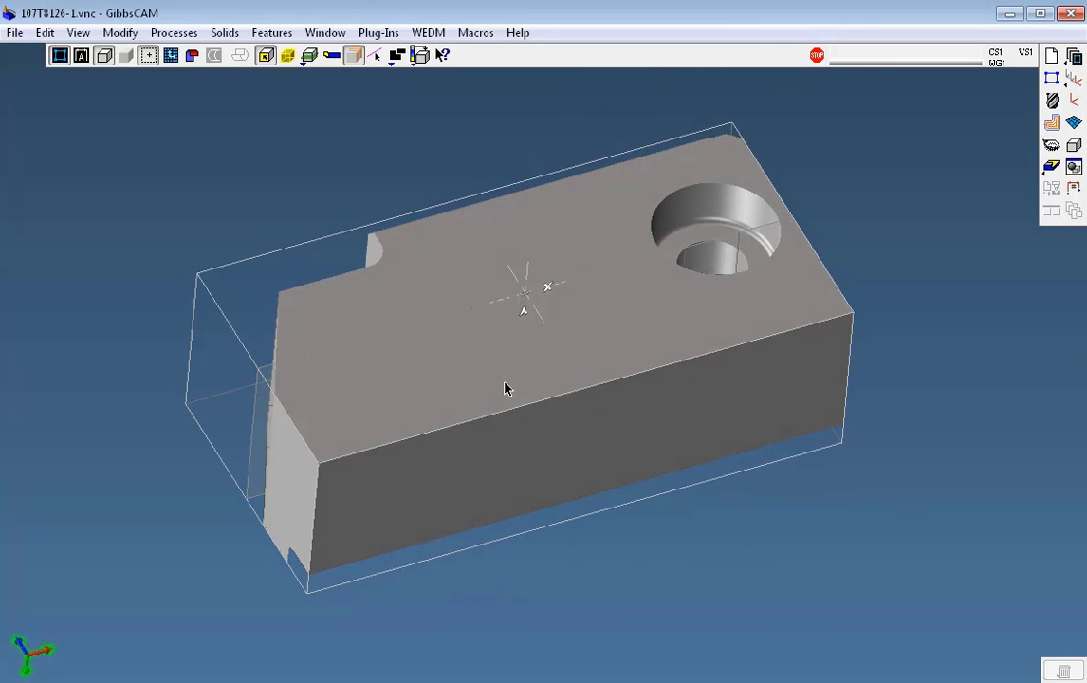
{"action": "left_click", "coordinate": [467, 313]}
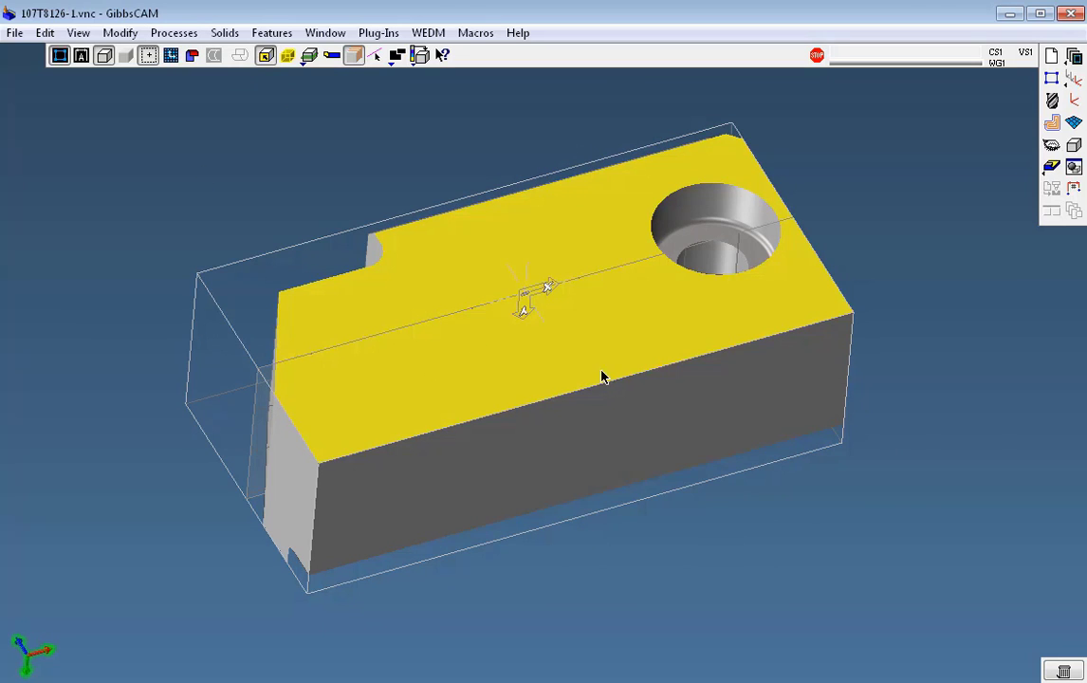
{"action": "right_click", "coordinate": [590, 339]}
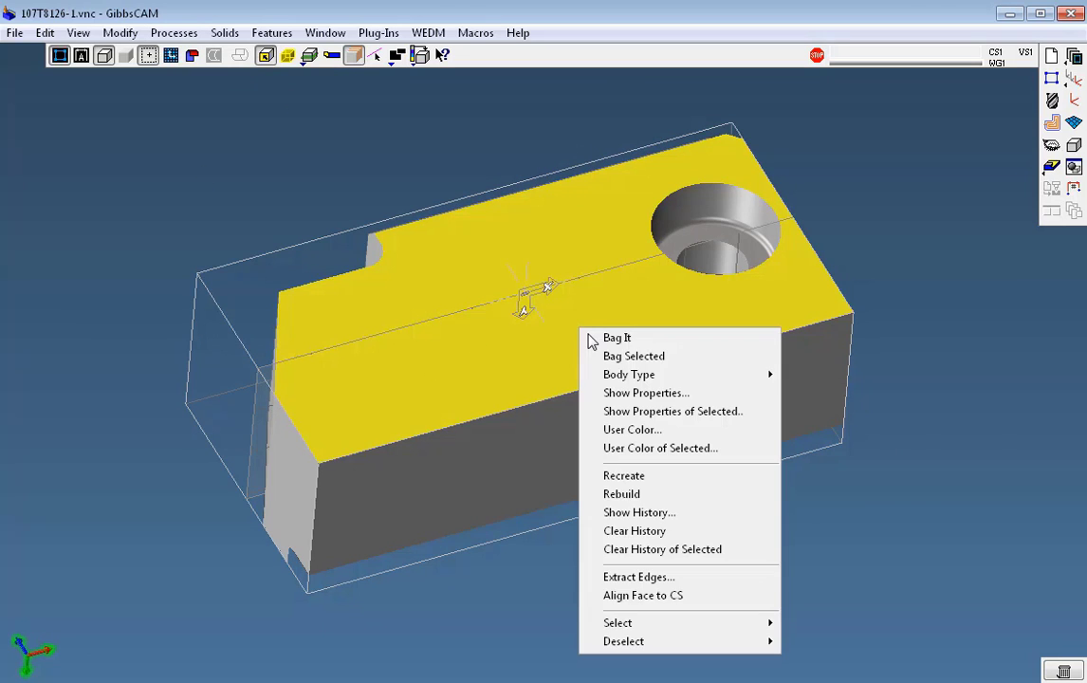
{"action": "left_click", "coordinate": [705, 594]}
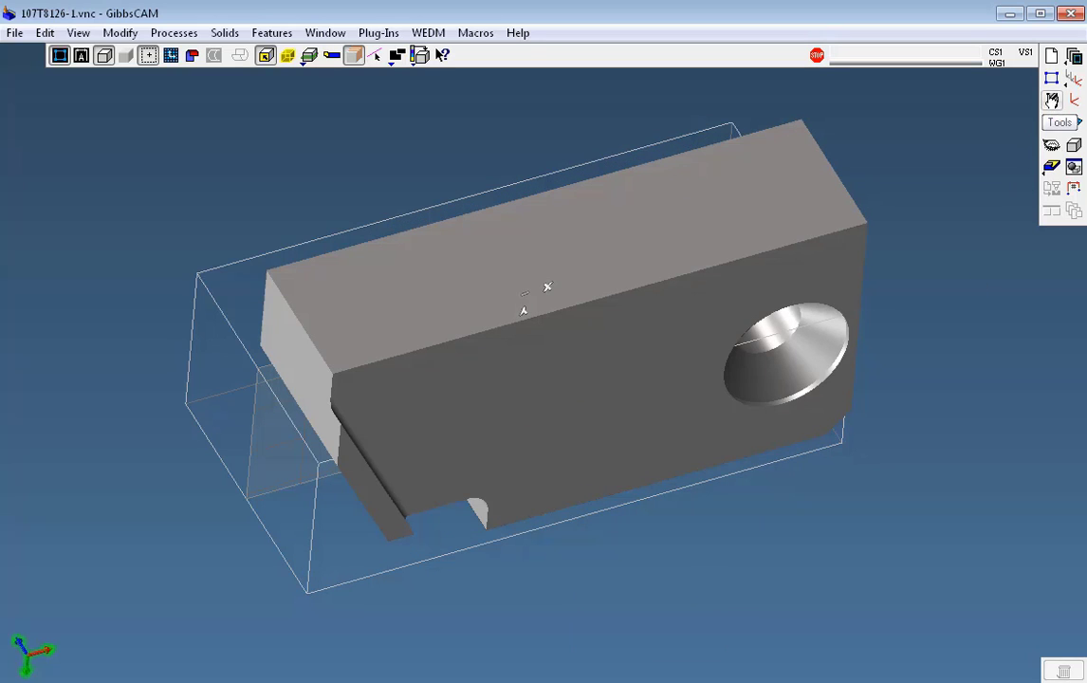
Step: Shrink-wrap the stock boundary around the reoriented part
{"action": "left_click", "coordinate": [1070, 80]}
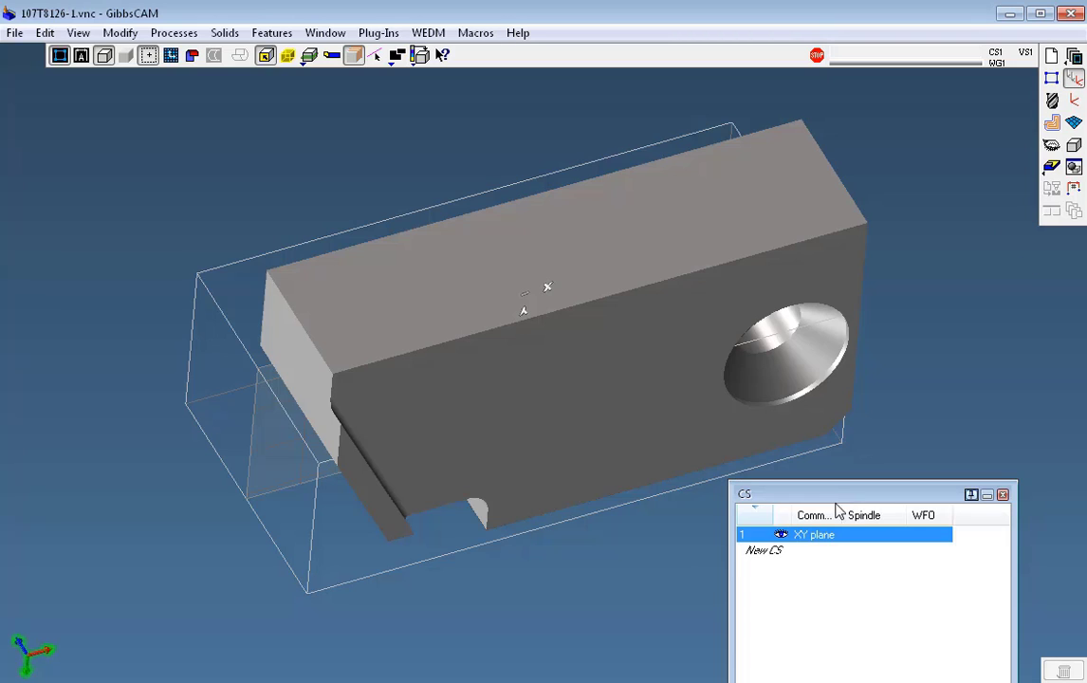
{"action": "left_click", "coordinate": [1002, 495]}
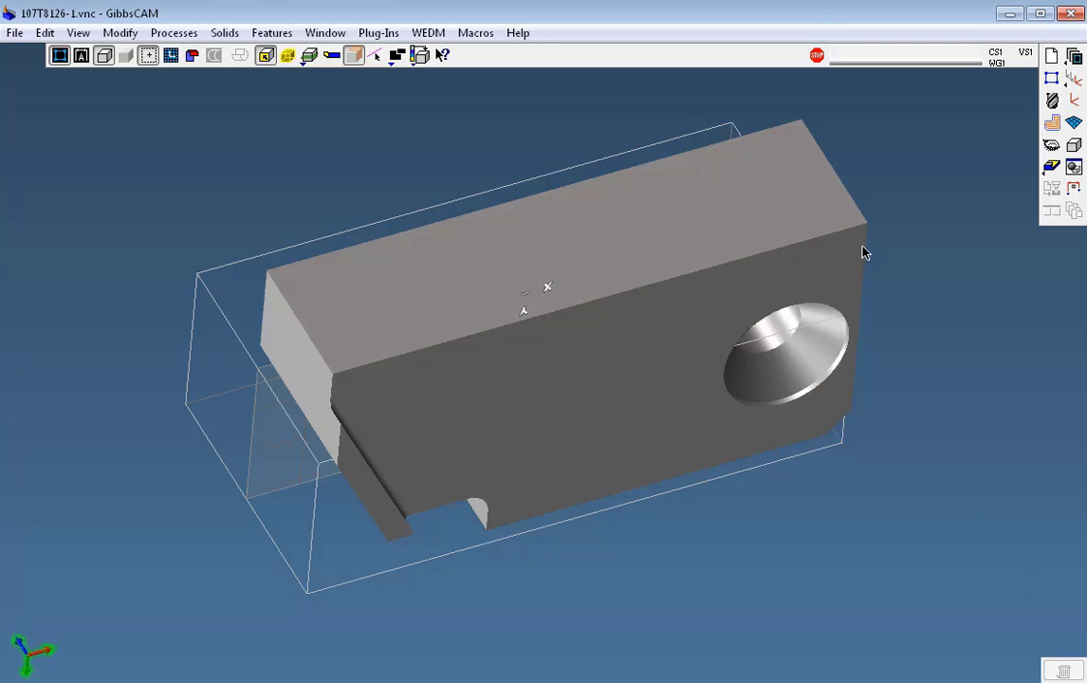
{"action": "left_click", "coordinate": [1051, 144]}
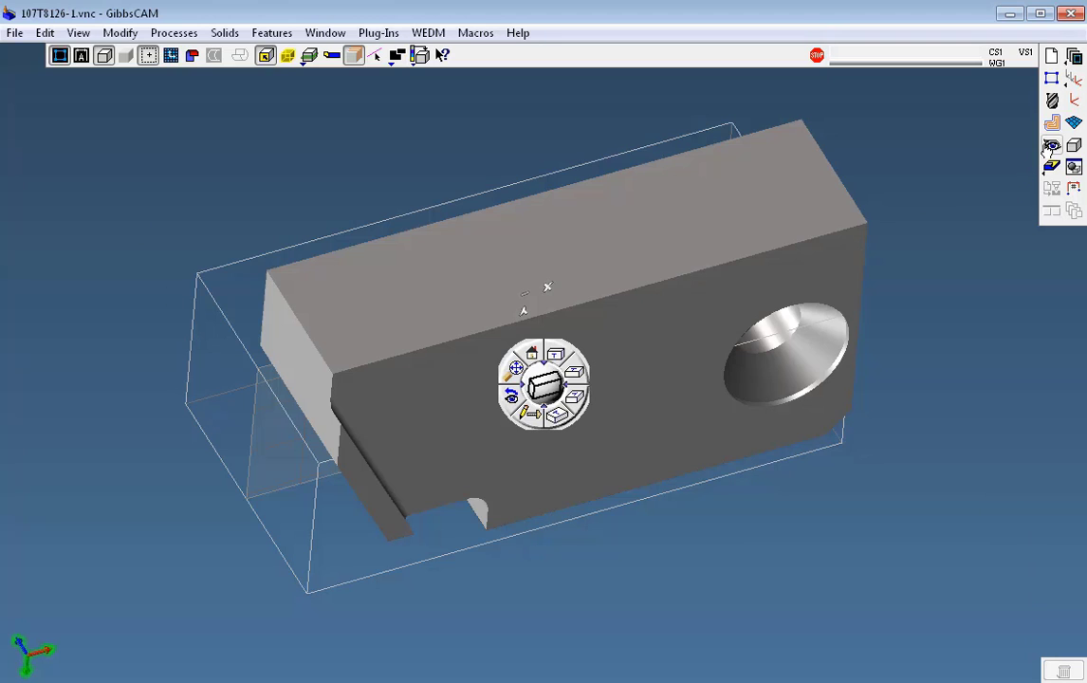
{"action": "left_click", "coordinate": [566, 424]}
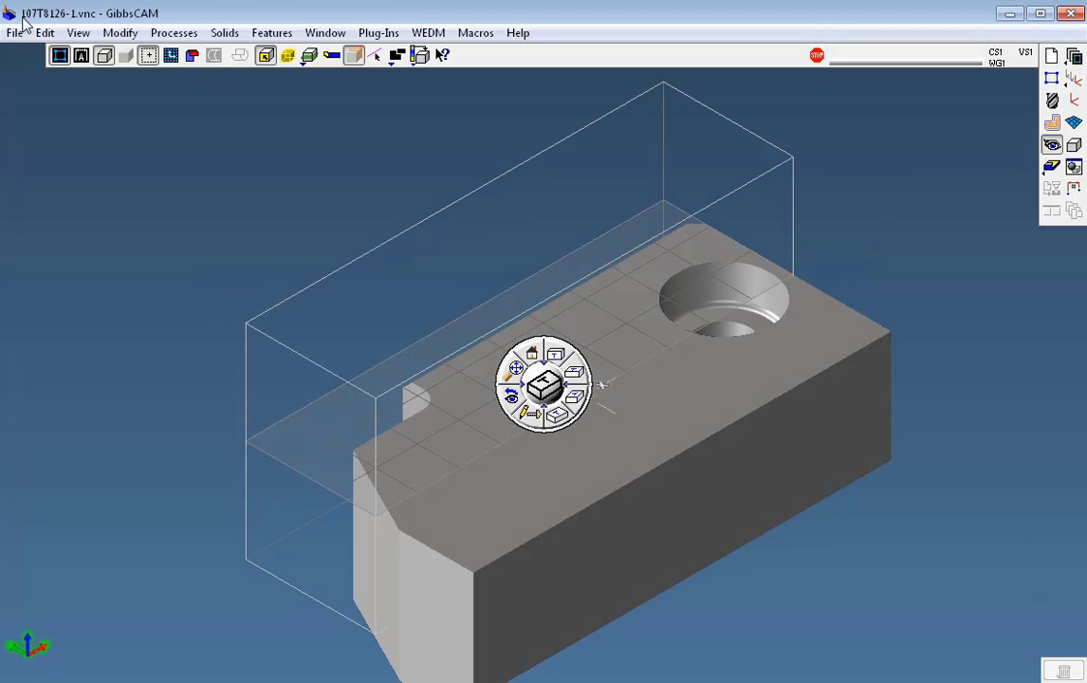
{"action": "left_click", "coordinate": [76, 33]}
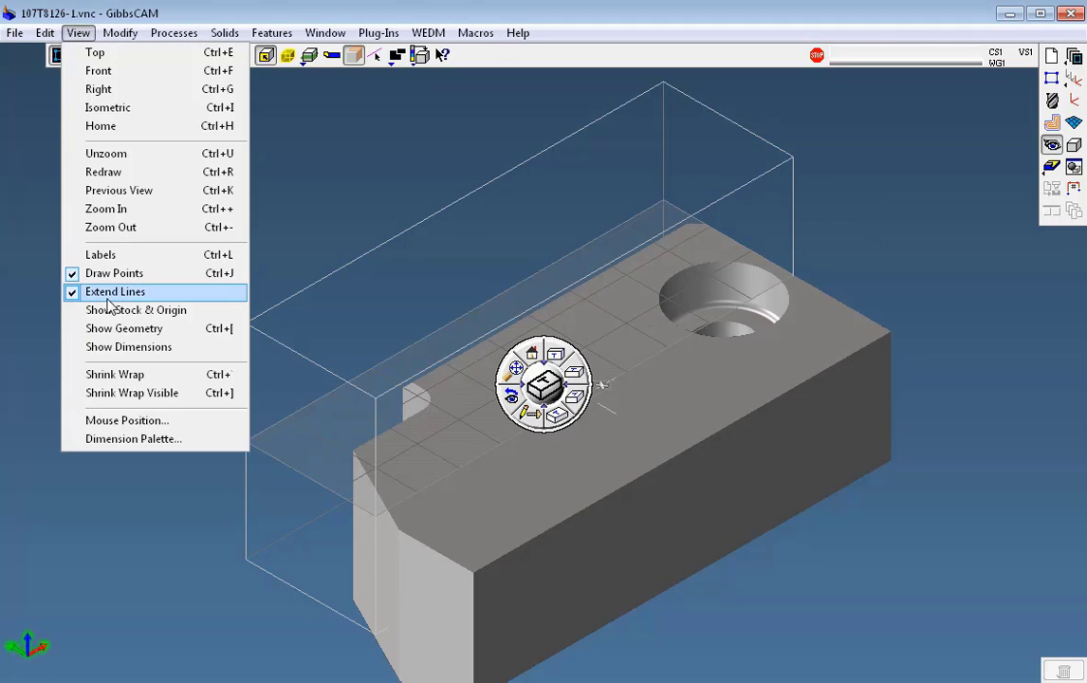
{"action": "left_click", "coordinate": [138, 381]}
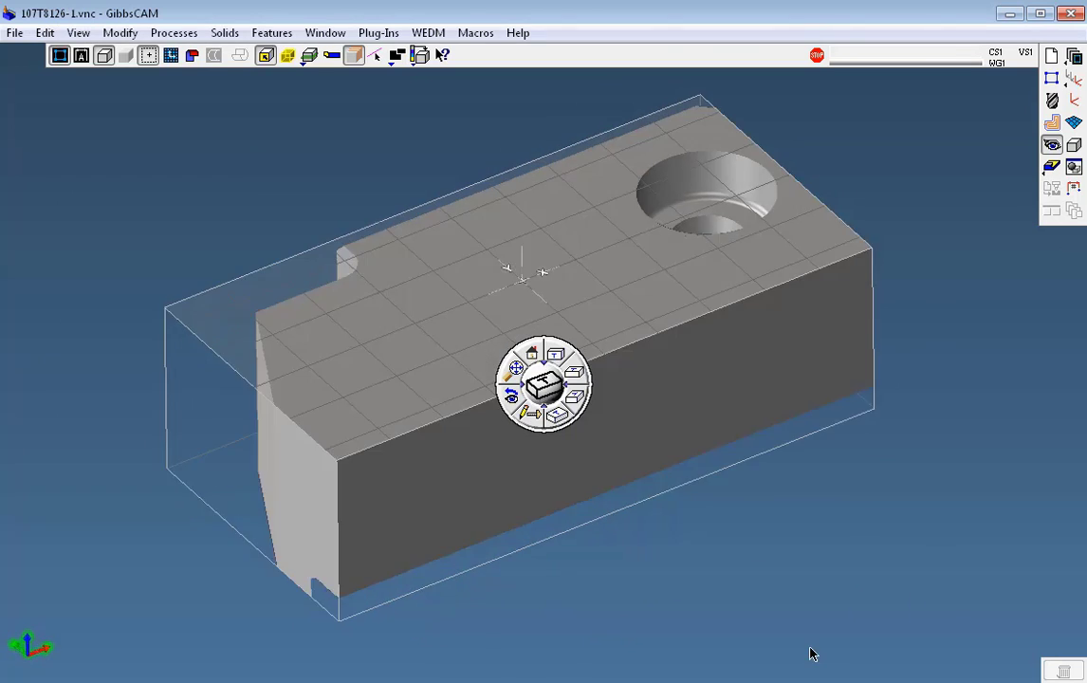
{"action": "middle_click_drag", "start_coordinate": [811, 652], "coordinate": [235, 508]}
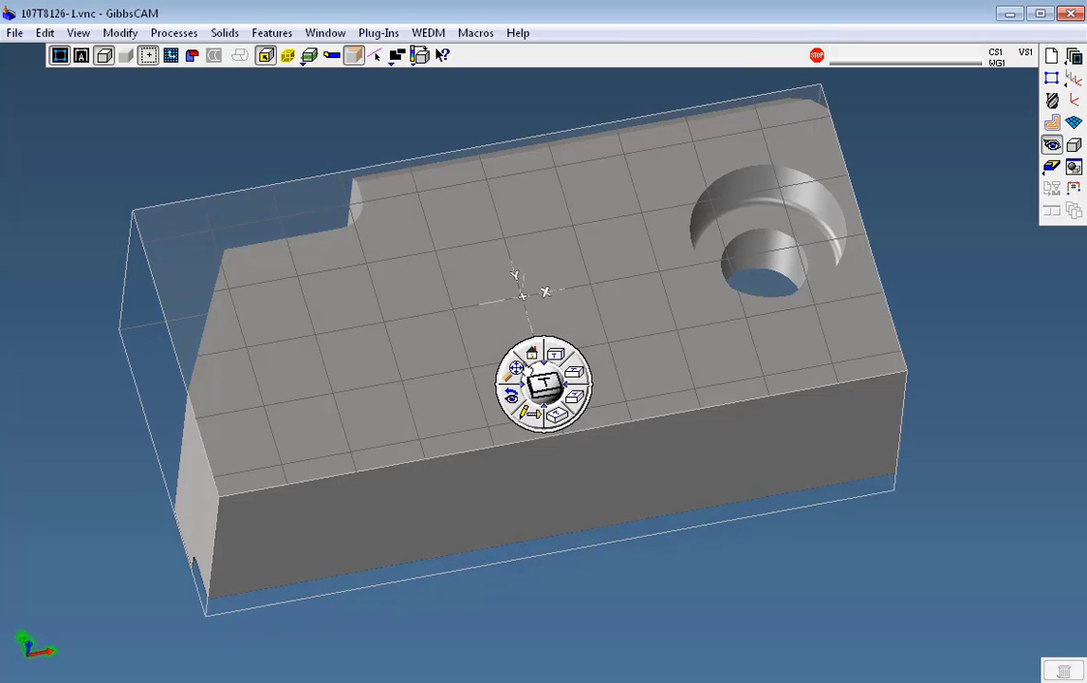
{"action": "middle_click_drag", "start_coordinate": [574, 425], "coordinate": [570, 403]}
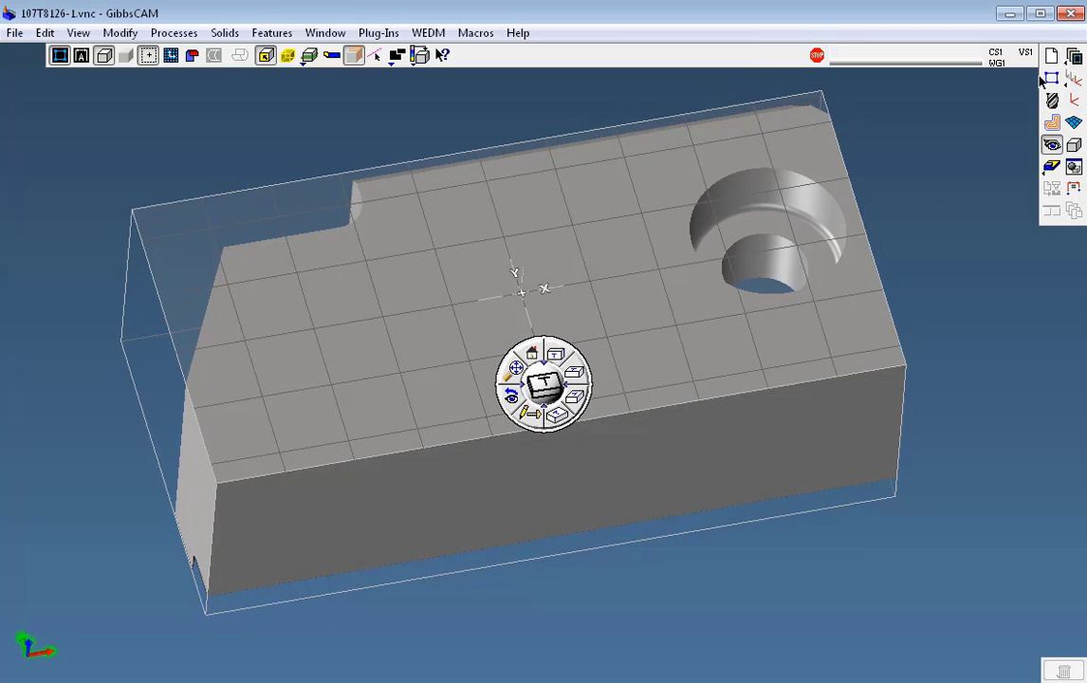
Step: Open the part's document settings and arrange the machine and stock windows together, clear of the part's origin
{"action": "left_click", "coordinate": [1051, 56]}
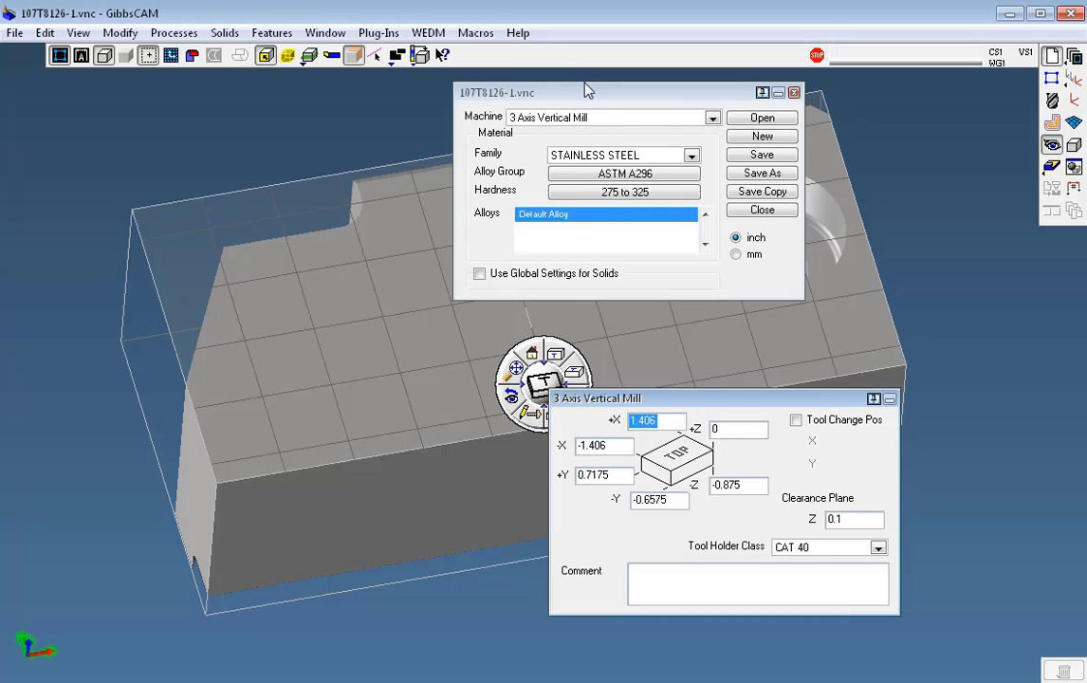
{"action": "left_click_drag", "start_coordinate": [585, 86], "coordinate": [696, 165]}
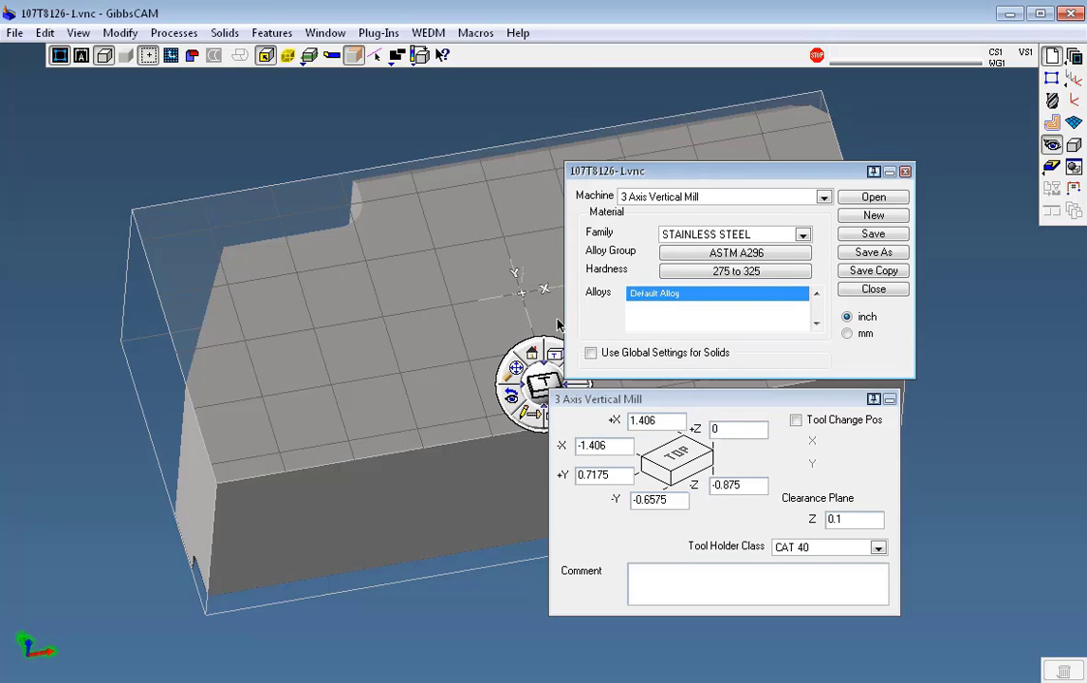
{"action": "left_click_drag", "start_coordinate": [548, 339], "coordinate": [501, 83]}
{"action": "left_click", "coordinate": [642, 420]}
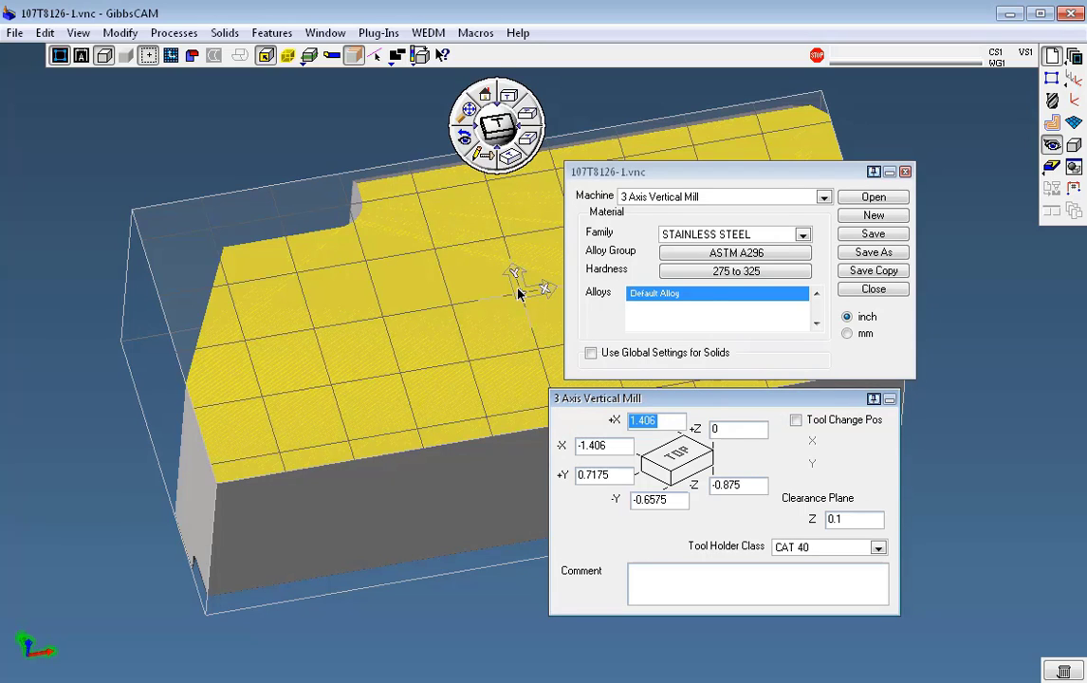
{"action": "left_click_drag", "start_coordinate": [711, 399], "coordinate": [727, 392]}
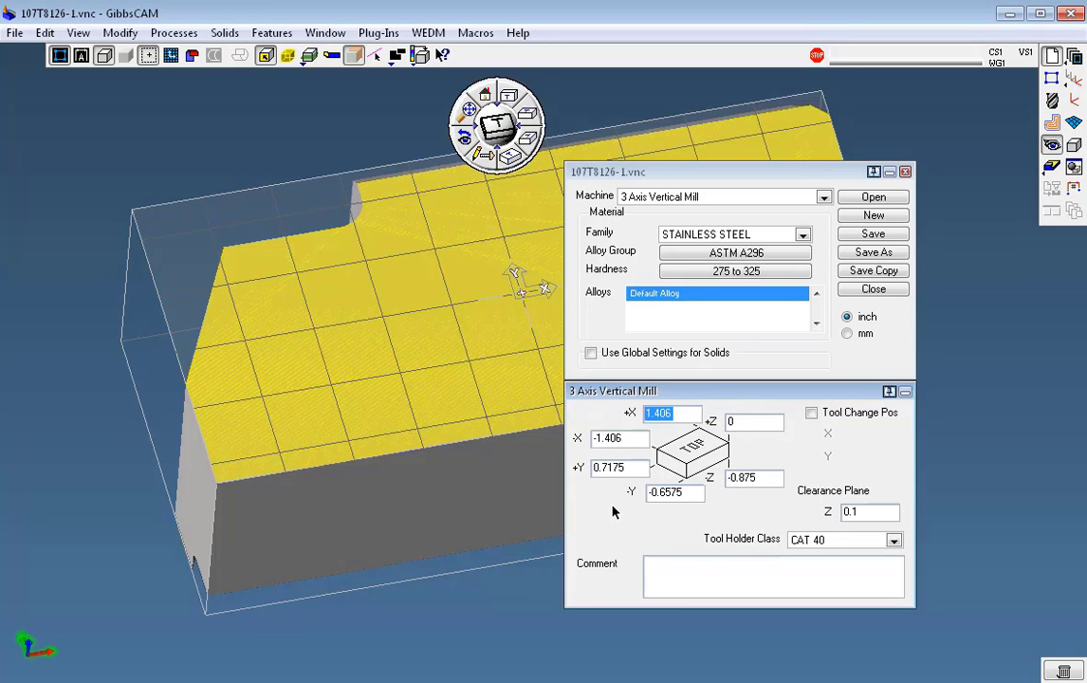
Step: Move the part origin to the stock's top corner at X -1.406, Y 0.7175, Z 0
{"action": "left_click", "coordinate": [111, 34]}
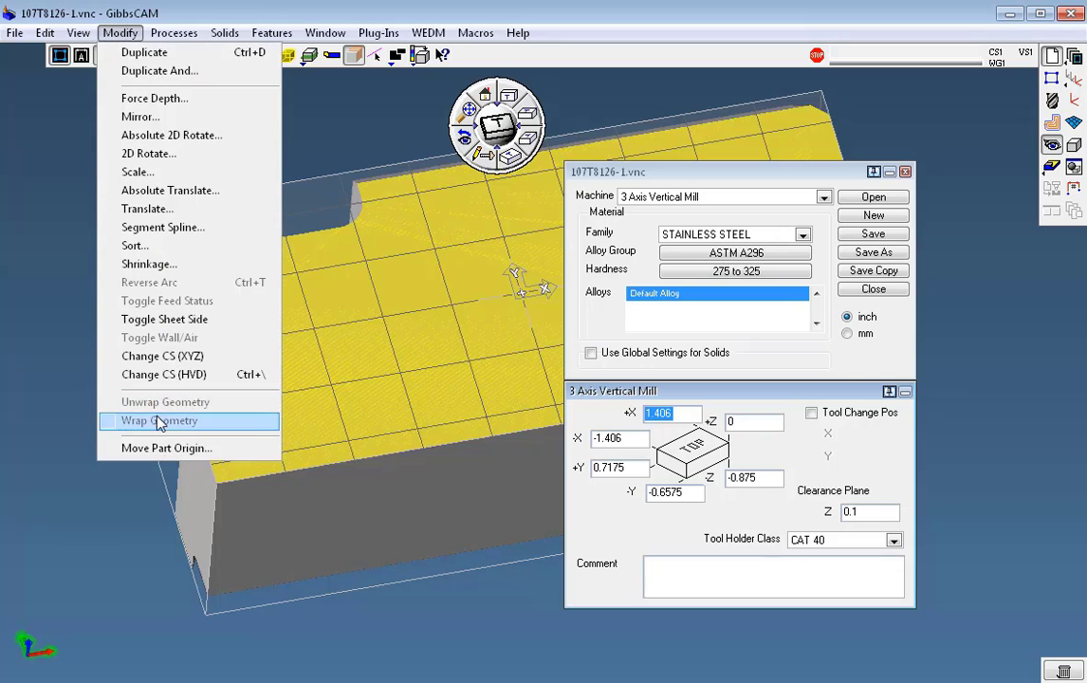
{"action": "left_click", "coordinate": [166, 447]}
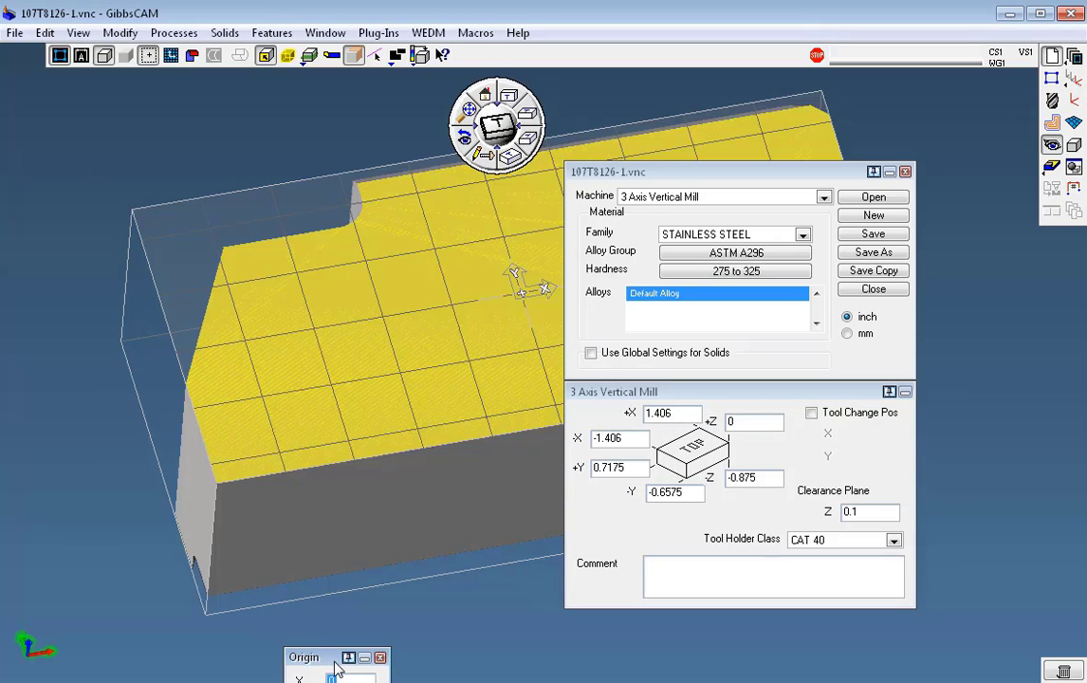
{"action": "left_click_drag", "start_coordinate": [325, 659], "coordinate": [338, 567]}
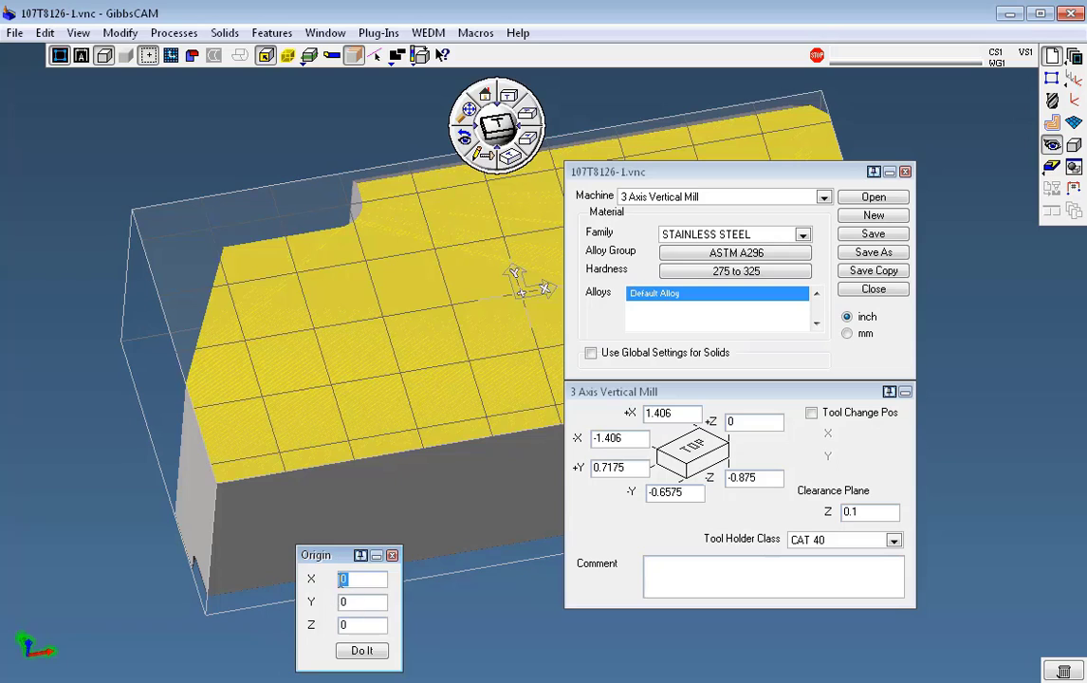
{"action": "left_click", "coordinate": [202, 481]}
{"action": "middle_click_drag", "start_coordinate": [189, 533], "coordinate": [707, 527]}
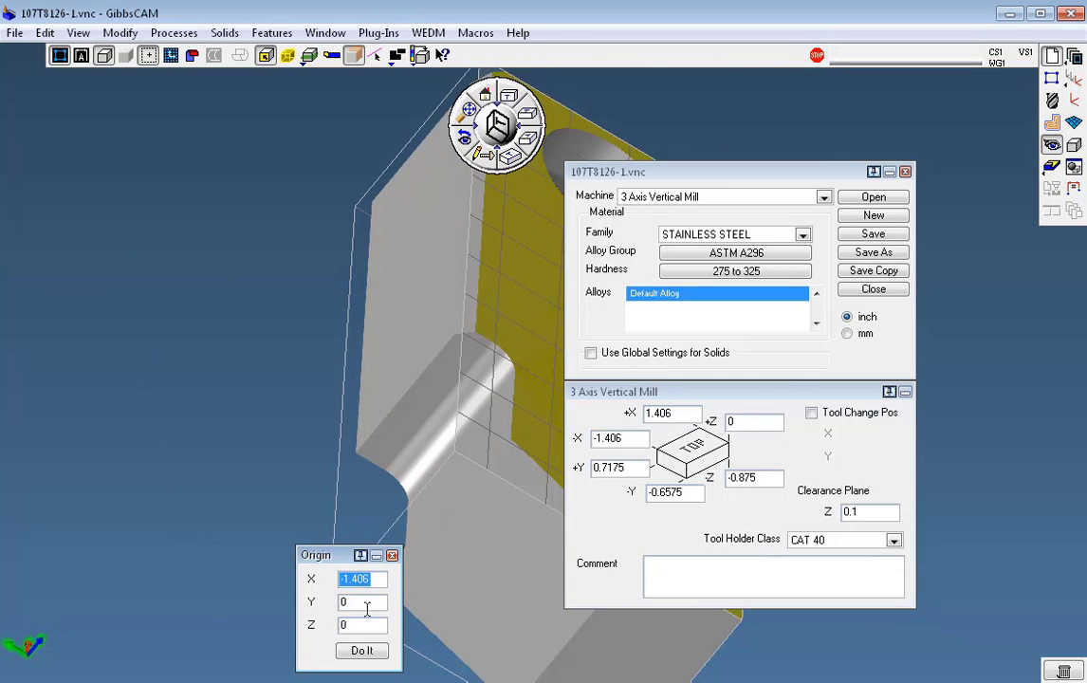
{"action": "left_click", "coordinate": [385, 249]}
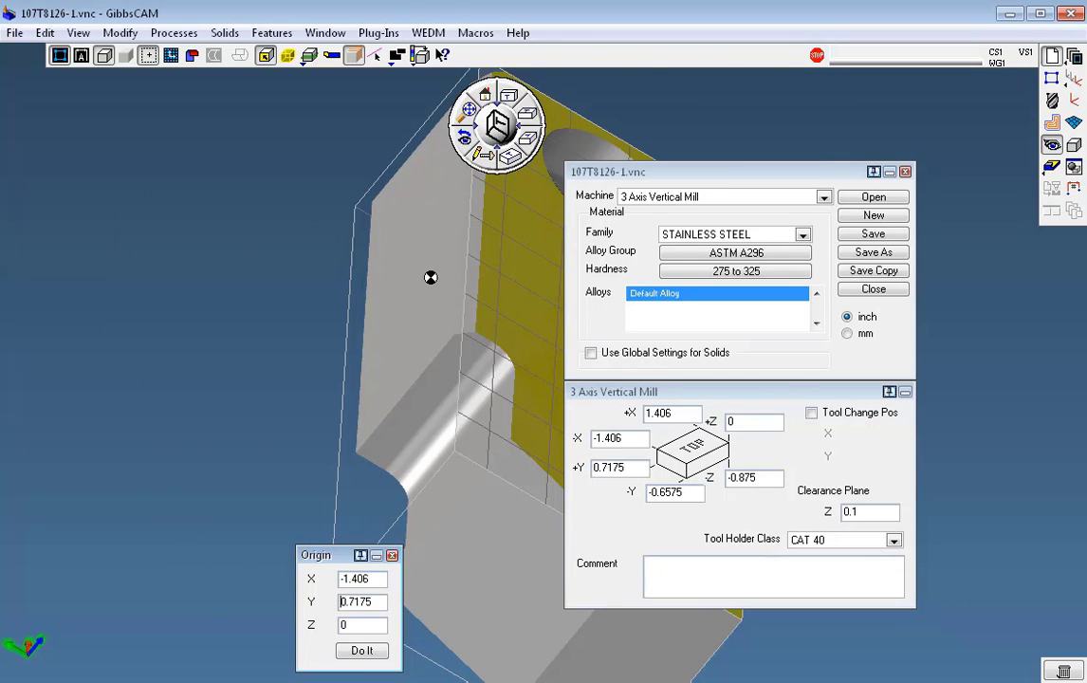
{"action": "left_click", "coordinate": [364, 650]}
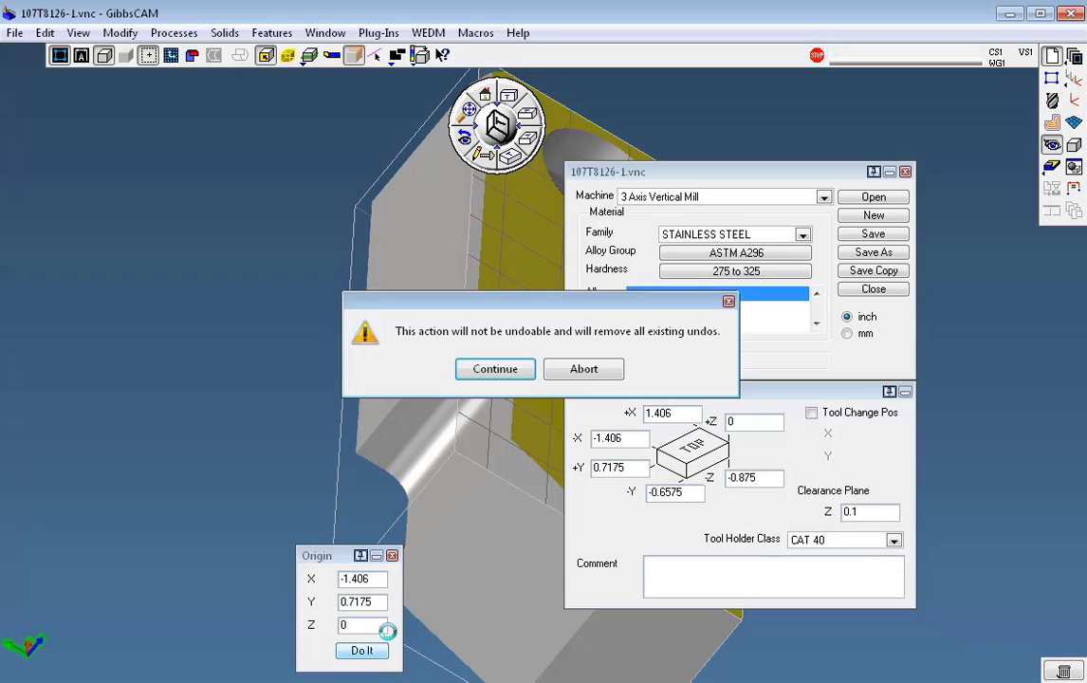
{"action": "left_click", "coordinate": [495, 368]}
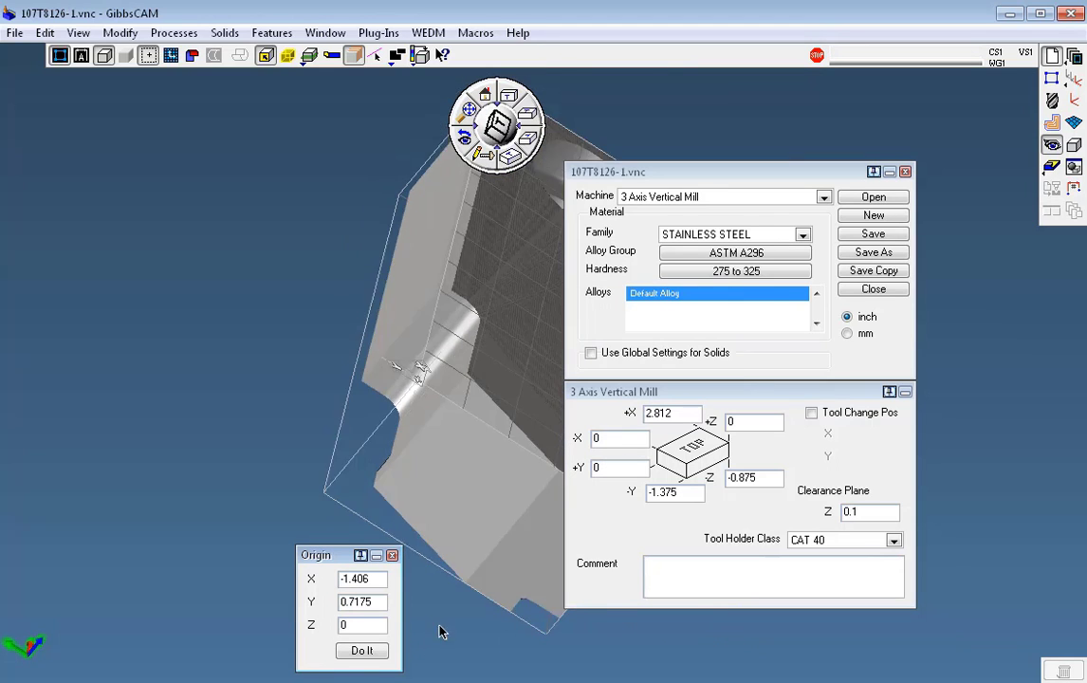
{"action": "left_click", "coordinate": [393, 556]}
Step: Set the stock extents to -0.1 for -X, -1.5 for -Z and 0.04 for +Z
{"action": "middle_click_drag", "start_coordinate": [468, 486], "coordinate": [235, 361]}
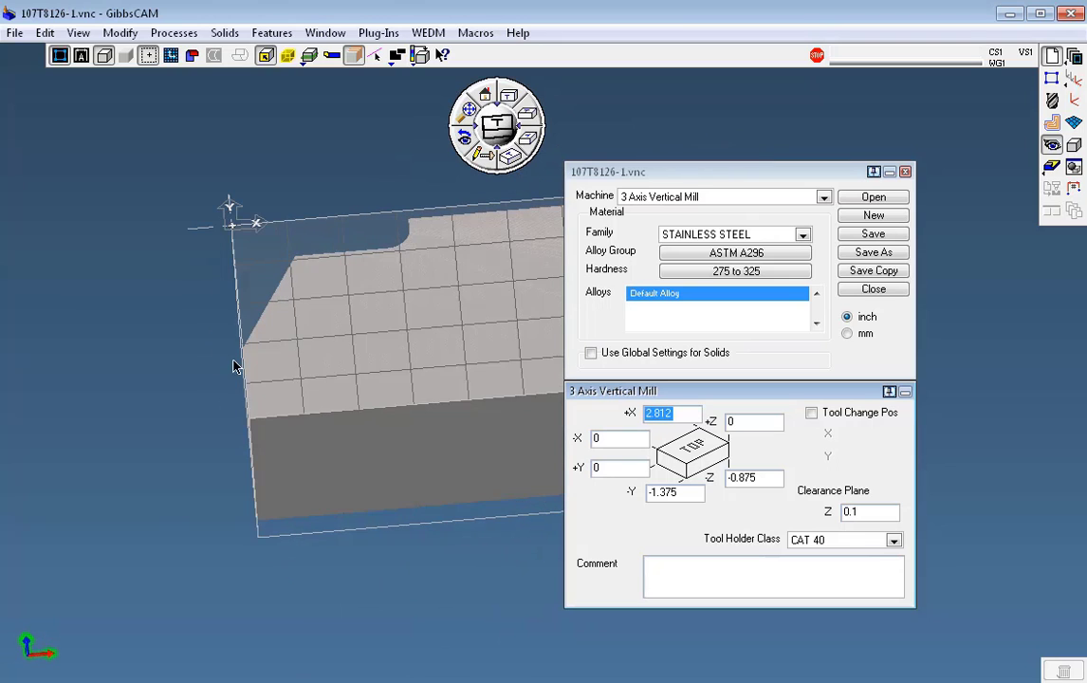
{"action": "middle_click_drag", "start_coordinate": [288, 312], "coordinate": [335, 378]}
{"action": "middle_click_drag", "start_coordinate": [469, 347], "coordinate": [527, 388]}
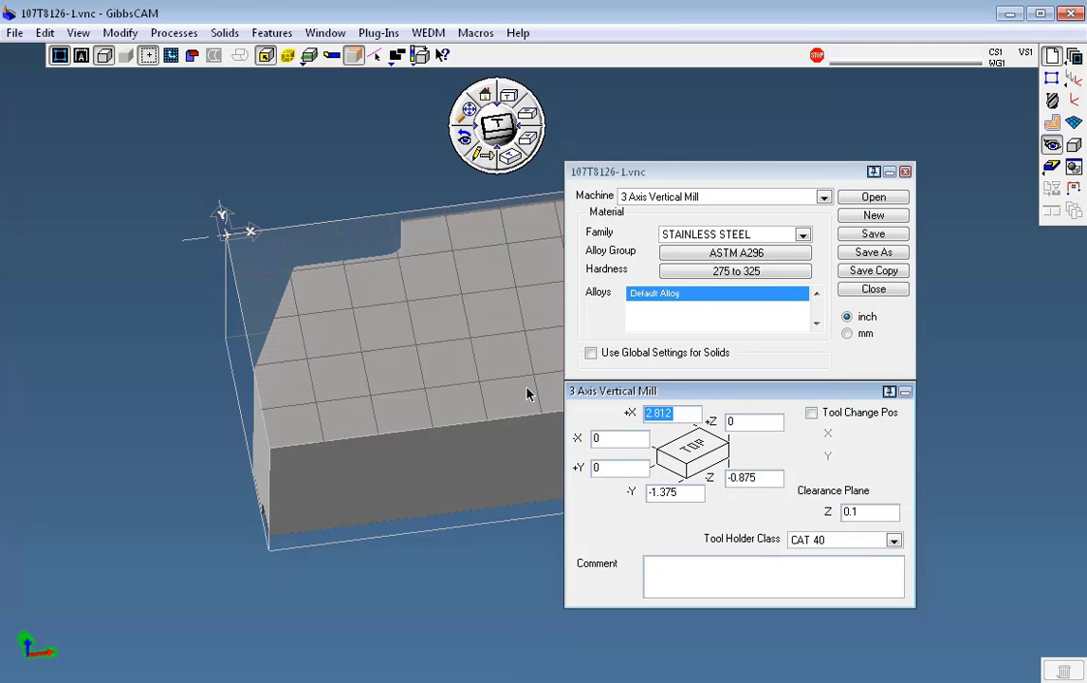
{"action": "left_click", "coordinate": [640, 440]}
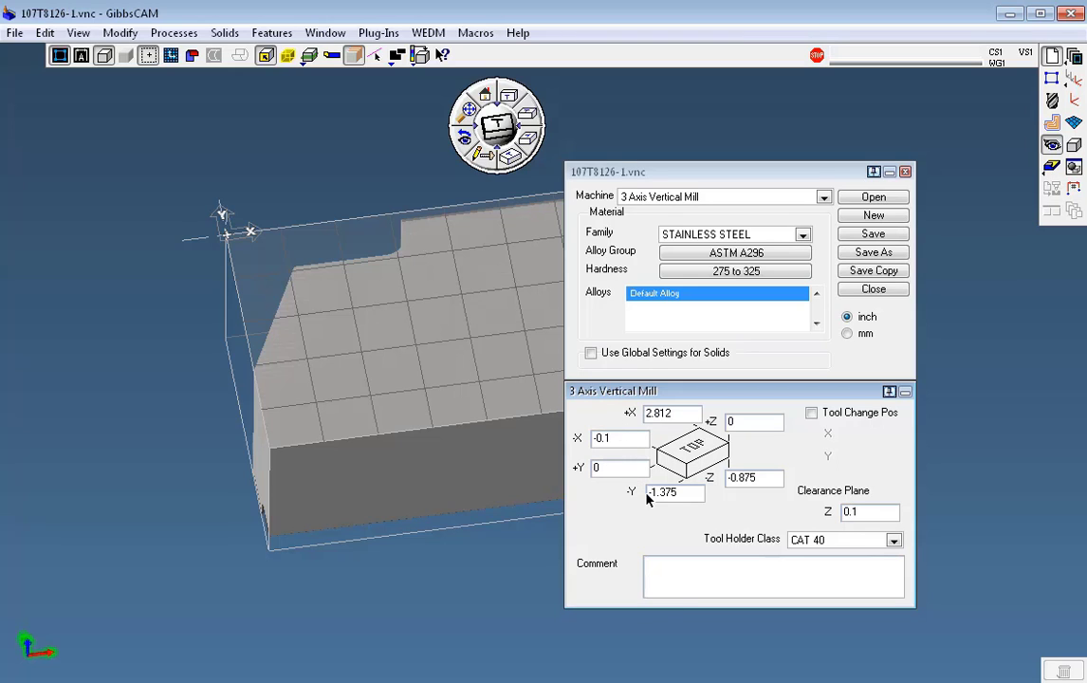
{"action": "left_click_drag", "start_coordinate": [778, 479], "coordinate": [675, 473]}
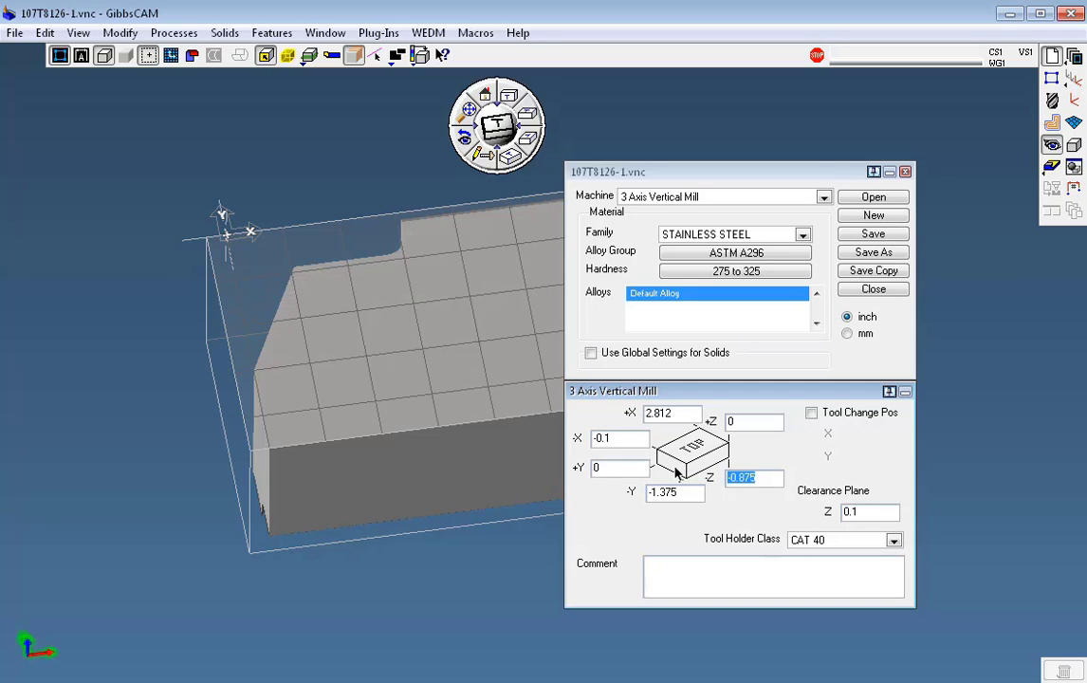
{"action": "type", "text": "-"}
{"action": "left_click", "coordinate": [887, 511]}
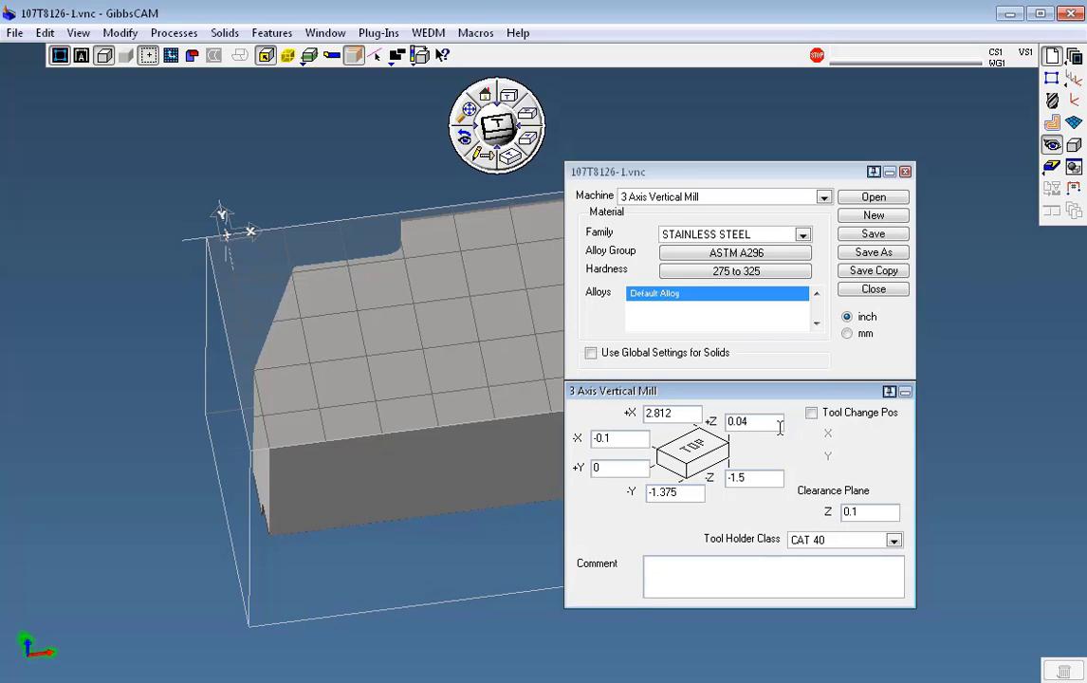
Step: Set the stock's -Y extent to -1.5 and close the document settings
{"action": "left_click", "coordinate": [702, 492]}
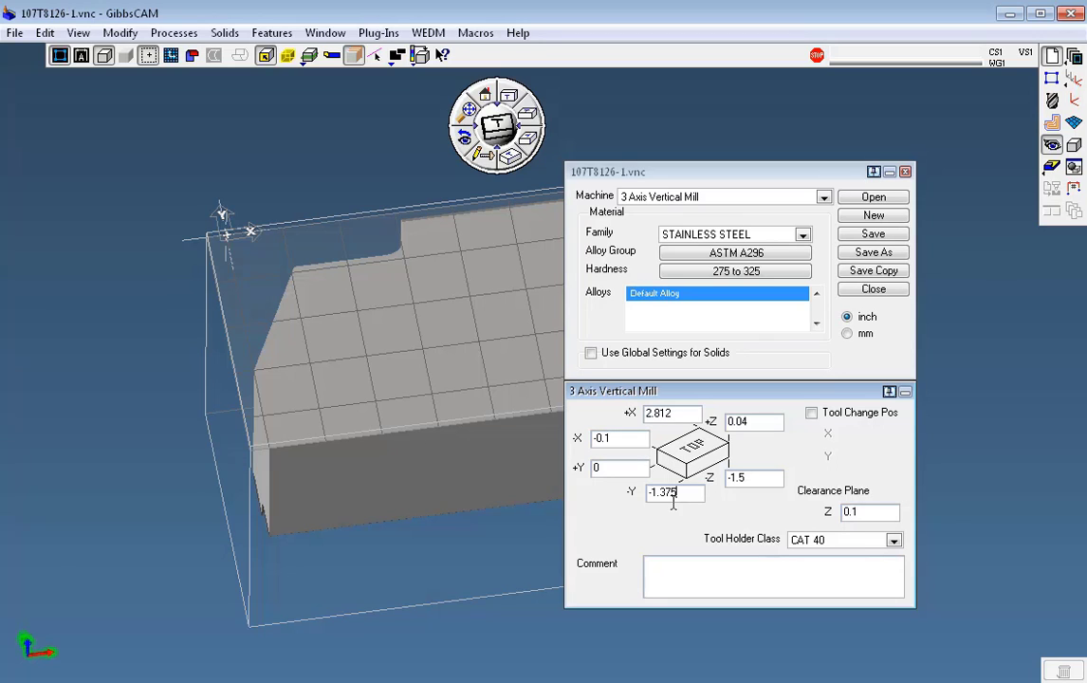
{"action": "left_click_drag", "start_coordinate": [661, 491], "coordinate": [715, 493]}
{"action": "key", "text": "BackSpace"}
{"action": "type", "text": "5"}
{"action": "left_click", "coordinate": [905, 171]}
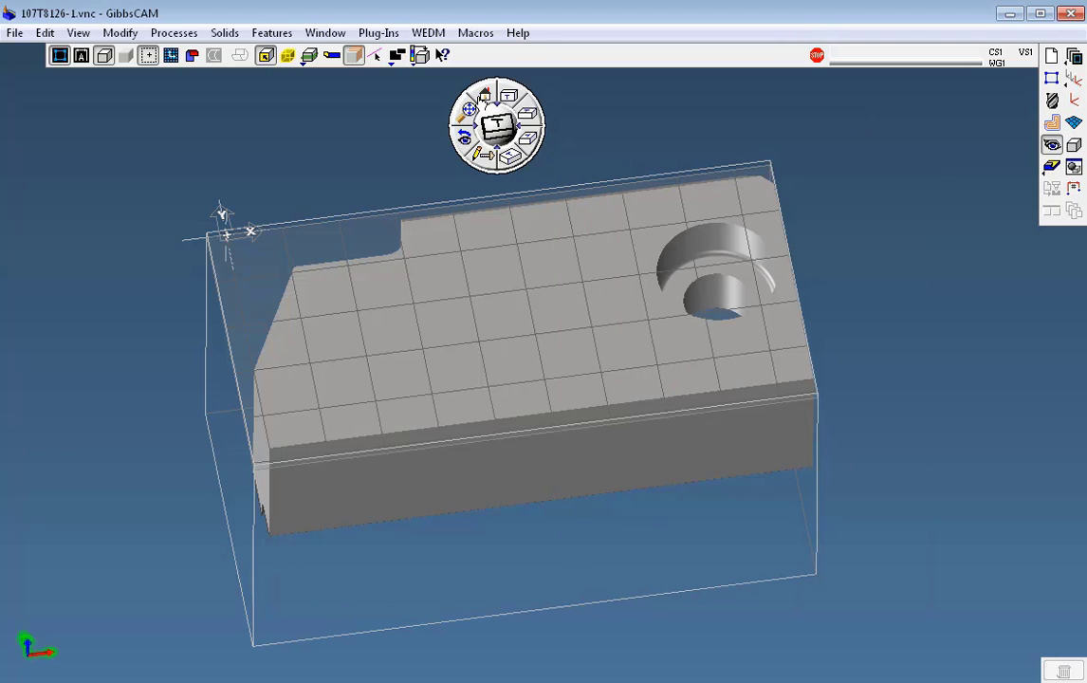
Step: Check the stock allowance from above and at an angle, and extend the stock past the part on the +X side
{"action": "left_click", "coordinate": [478, 97]}
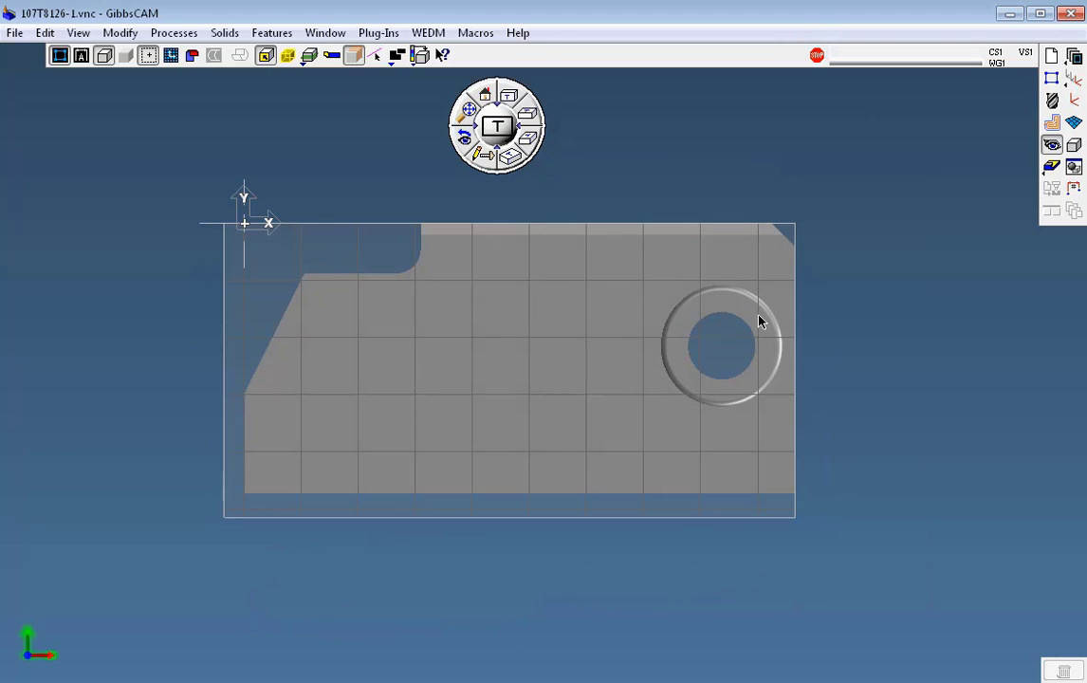
{"action": "middle_click_drag", "start_coordinate": [725, 541], "coordinate": [677, 177]}
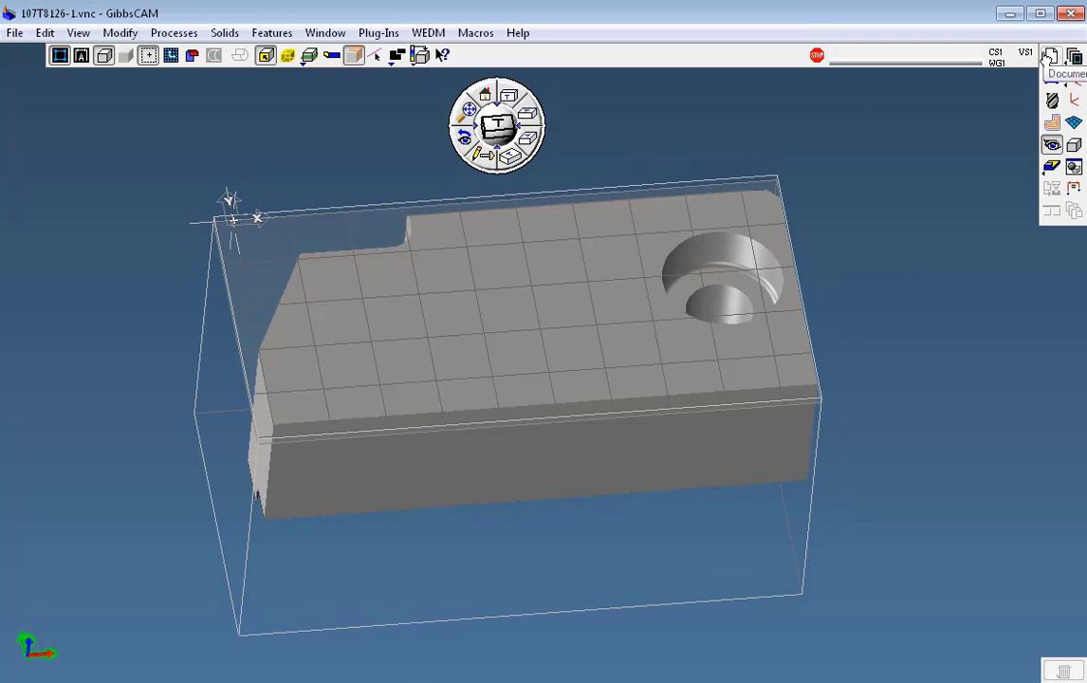
{"action": "left_click", "coordinate": [1051, 56]}
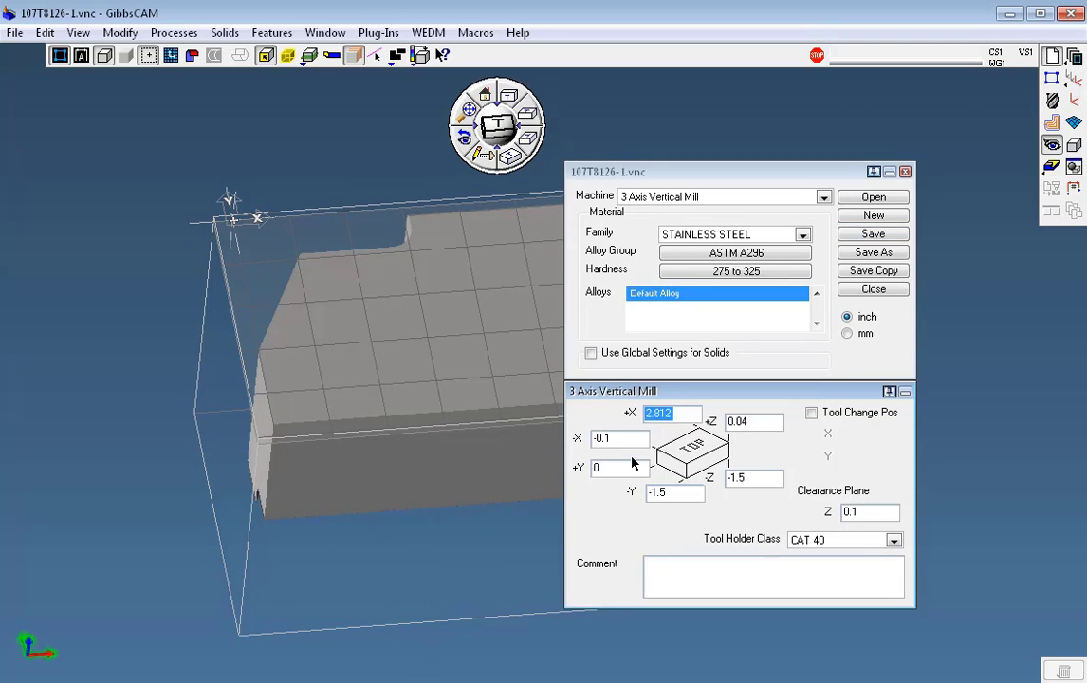
{"action": "left_click", "coordinate": [661, 414]}
{"action": "left_click_drag", "start_coordinate": [659, 414], "coordinate": [741, 413]}
{"action": "left_click", "coordinate": [905, 172]}
Step: Examine the enlarged stock boundary around the part from several angles
{"action": "middle_click_drag", "start_coordinate": [880, 255], "coordinate": [936, 417]}
{"action": "middle_click_drag", "start_coordinate": [689, 317], "coordinate": [631, 218]}
{"action": "middle_click_drag", "start_coordinate": [831, 568], "coordinate": [728, 389]}
{"action": "scroll", "coordinate": [812, 522], "scroll_direction": "down", "scroll_amount": 2}
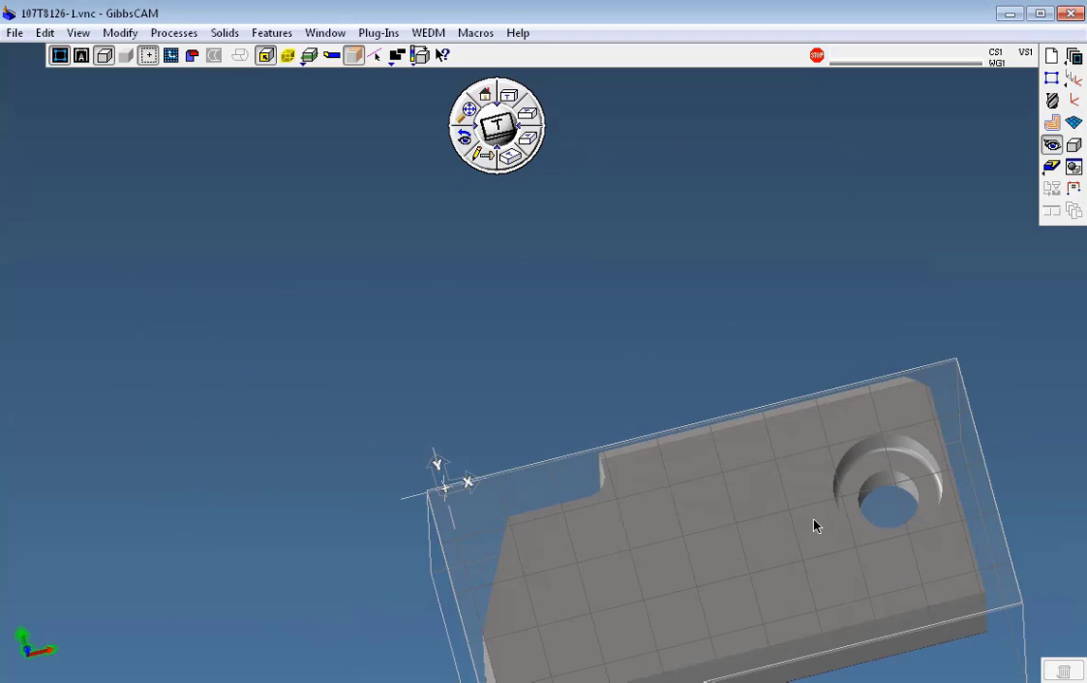
{"action": "scroll", "coordinate": [812, 524], "scroll_direction": "up", "scroll_amount": 4}
{"action": "scroll", "coordinate": [805, 528], "scroll_direction": "down", "scroll_amount": 3}
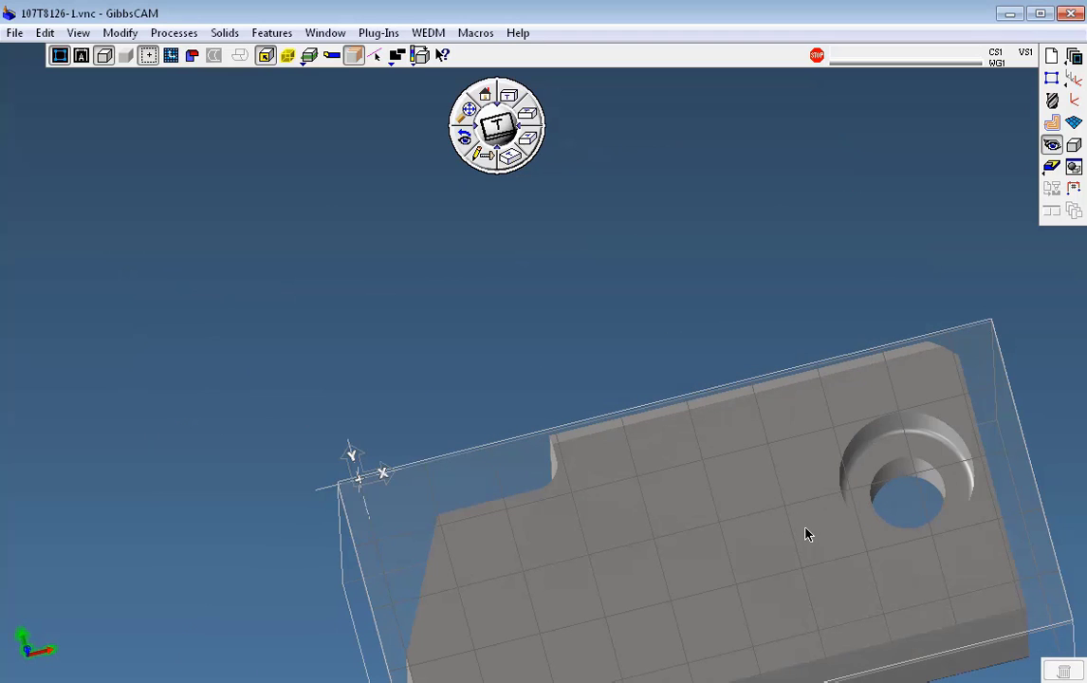
{"action": "left_click", "coordinate": [466, 115]}
{"action": "middle_click_drag", "start_coordinate": [577, 412], "coordinate": [437, 365]}
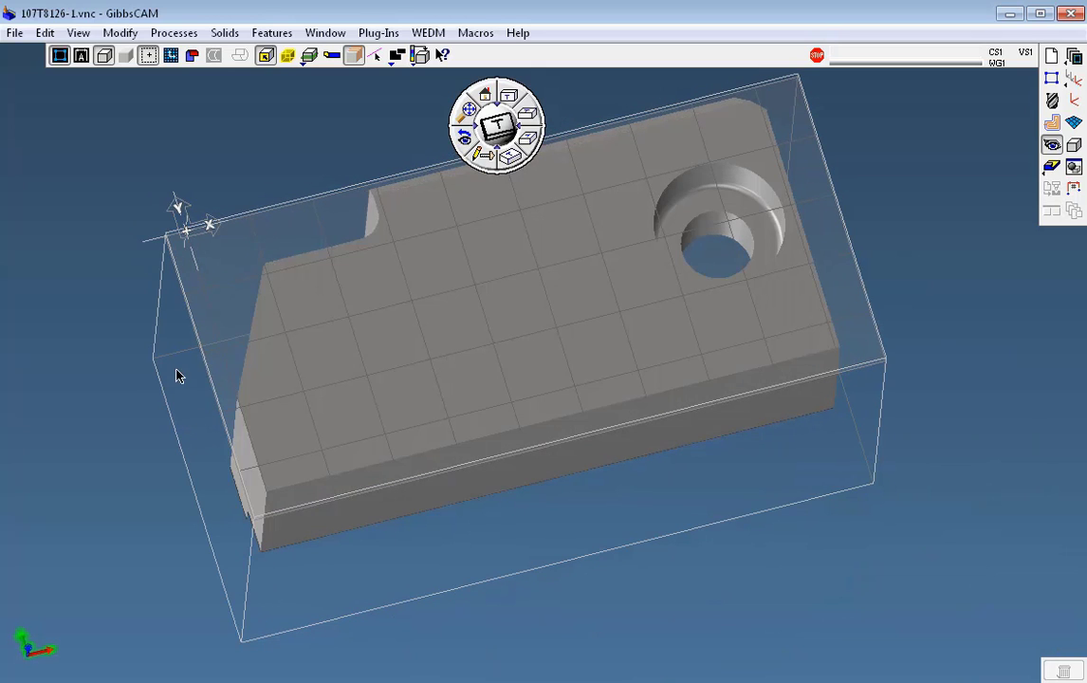
{"action": "middle_click_drag", "start_coordinate": [705, 412], "coordinate": [493, 215]}
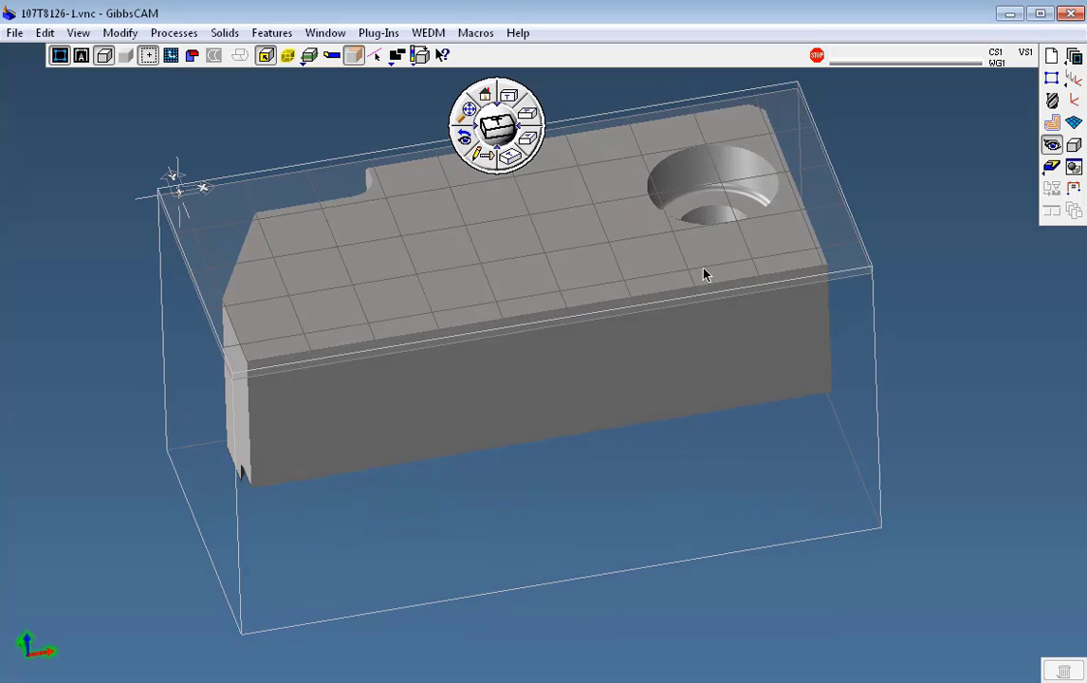
Step: Render the stock as a solid block, check the transparent stock option and leave the rendering
{"action": "left_click", "coordinate": [1051, 167]}
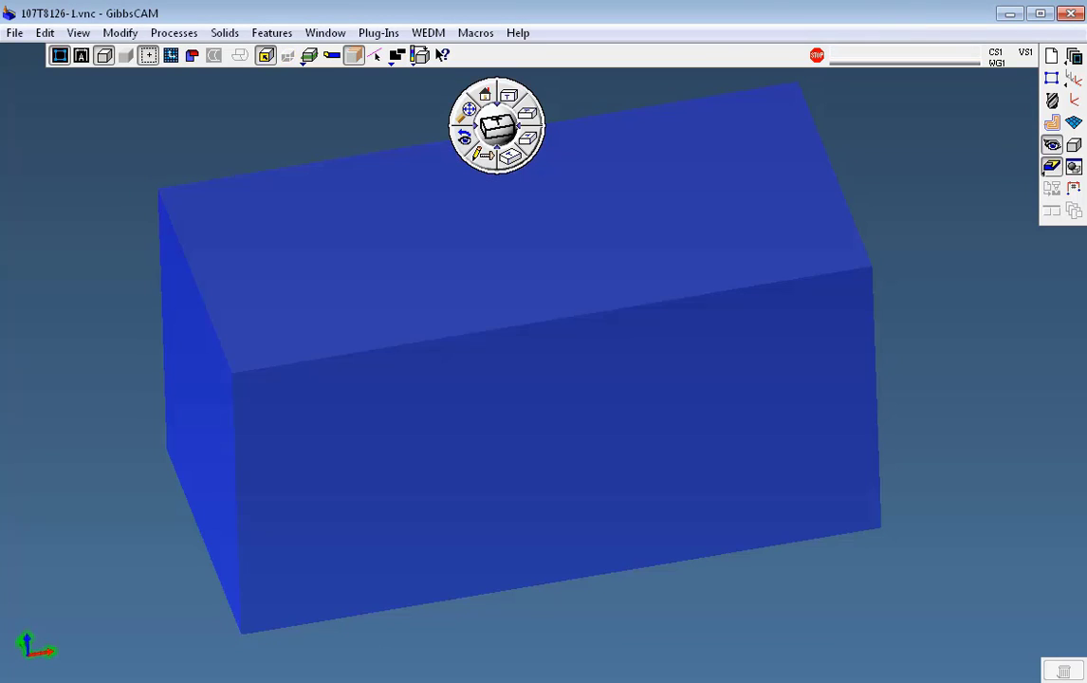
{"action": "left_click_drag", "start_coordinate": [1081, 256], "coordinate": [963, 329]}
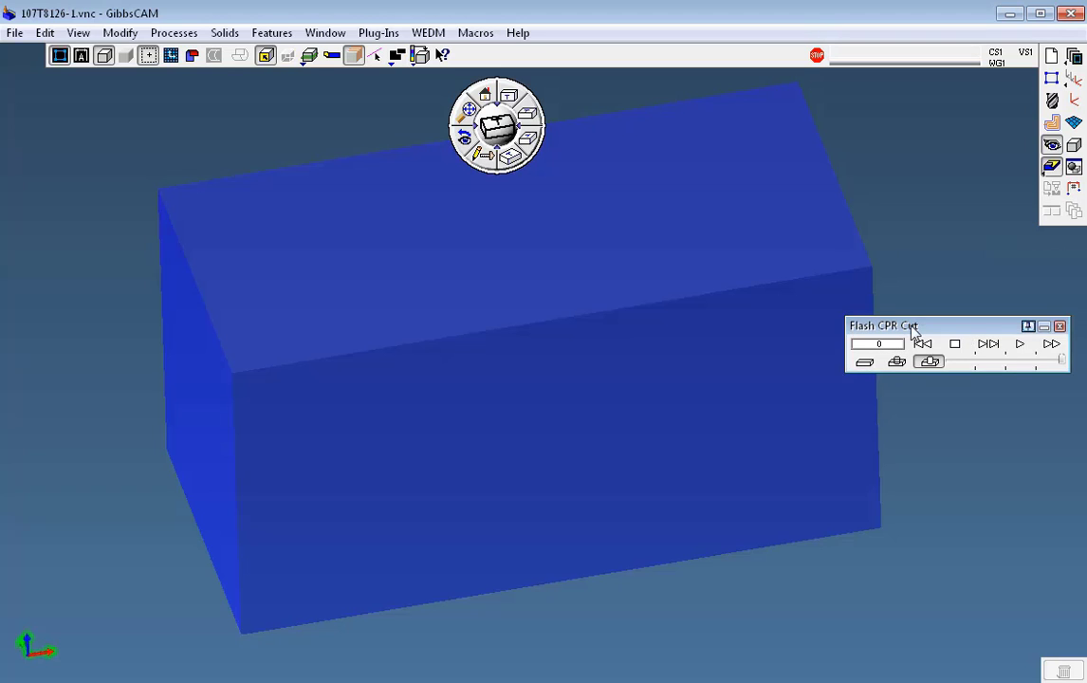
{"action": "right_click", "coordinate": [913, 328]}
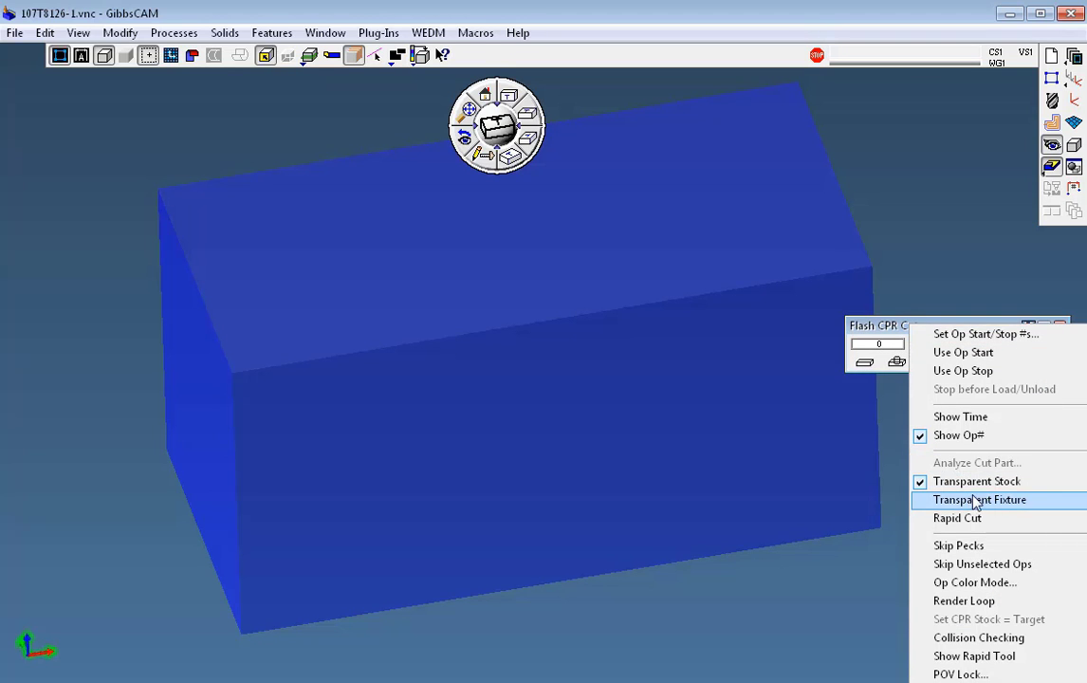
{"action": "left_click", "coordinate": [889, 330]}
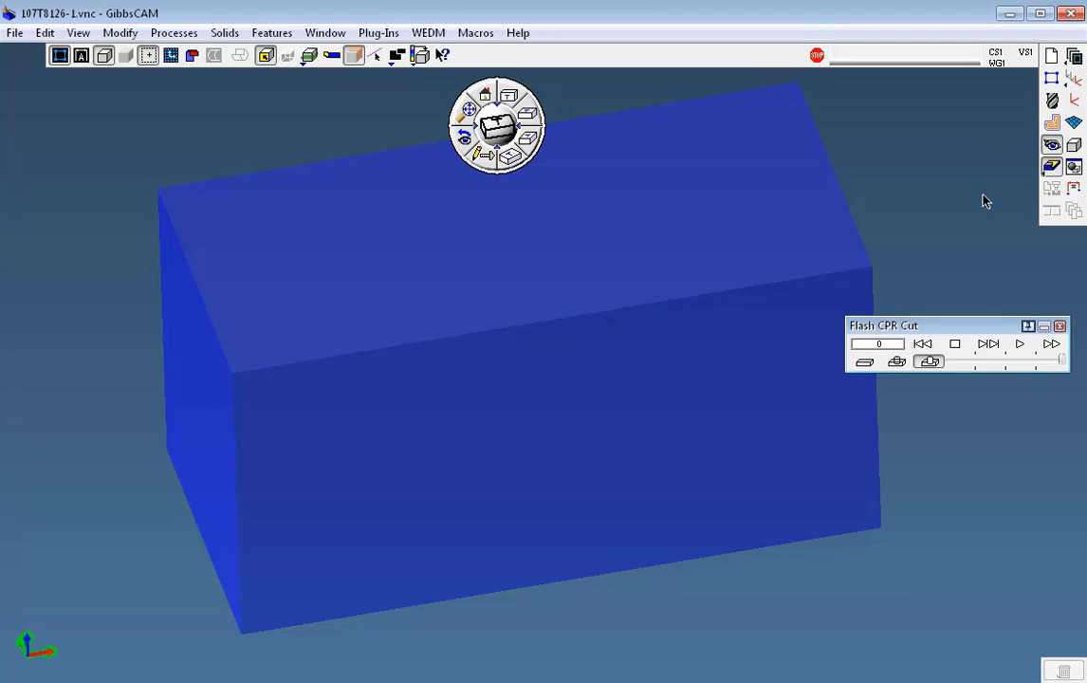
{"action": "left_click", "coordinate": [1050, 167]}
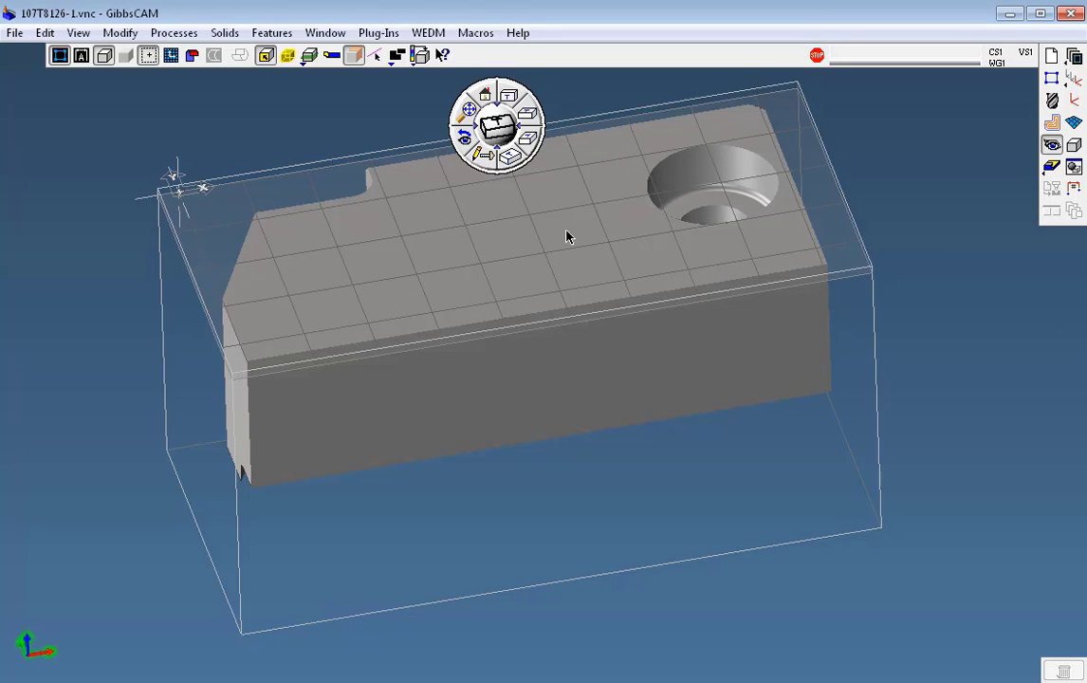
Step: Select the part and render it inside the transparent stock to inspect the material around it
{"action": "left_click", "coordinate": [567, 233]}
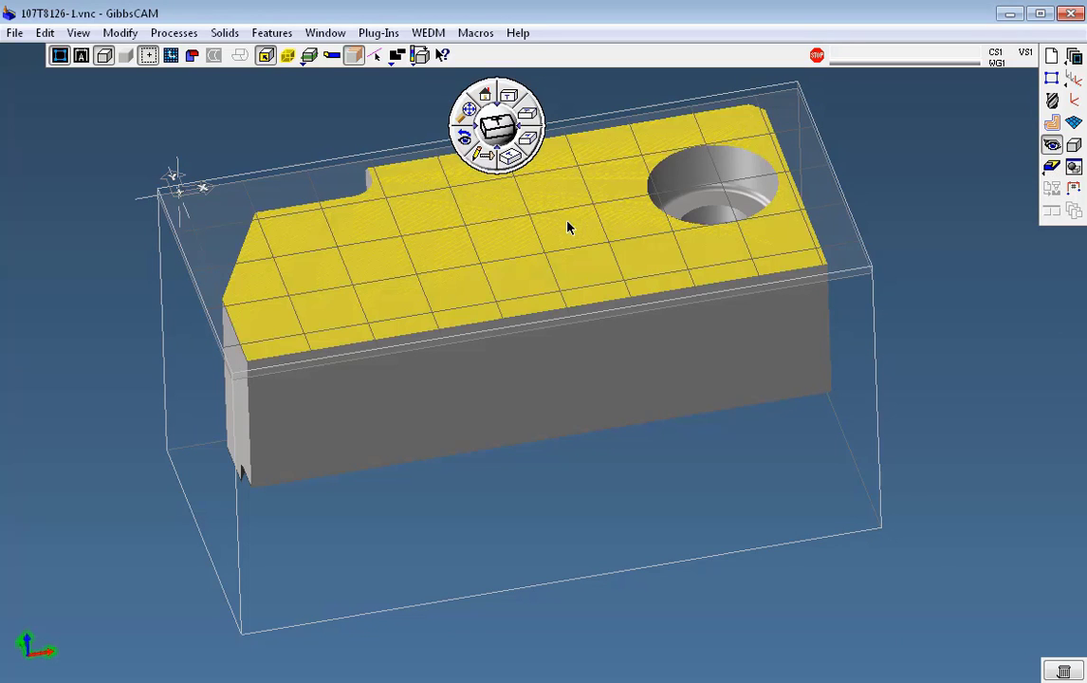
{"action": "left_click", "coordinate": [266, 56]}
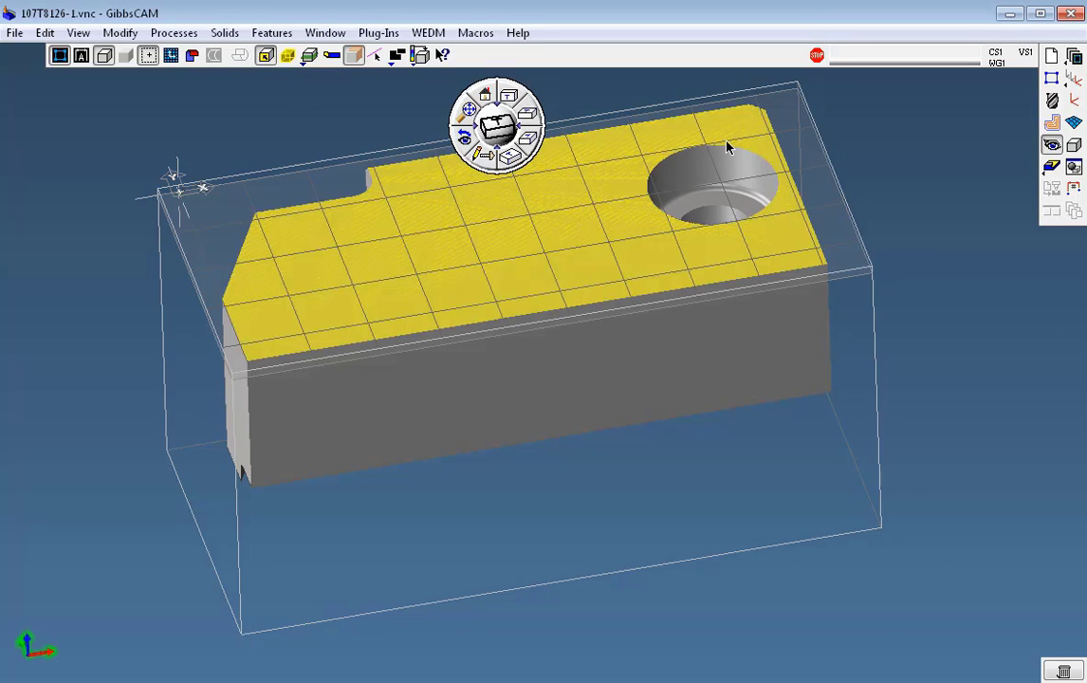
{"action": "left_click", "coordinate": [1051, 167]}
{"action": "middle_click_drag", "start_coordinate": [771, 542], "coordinate": [632, 471]}
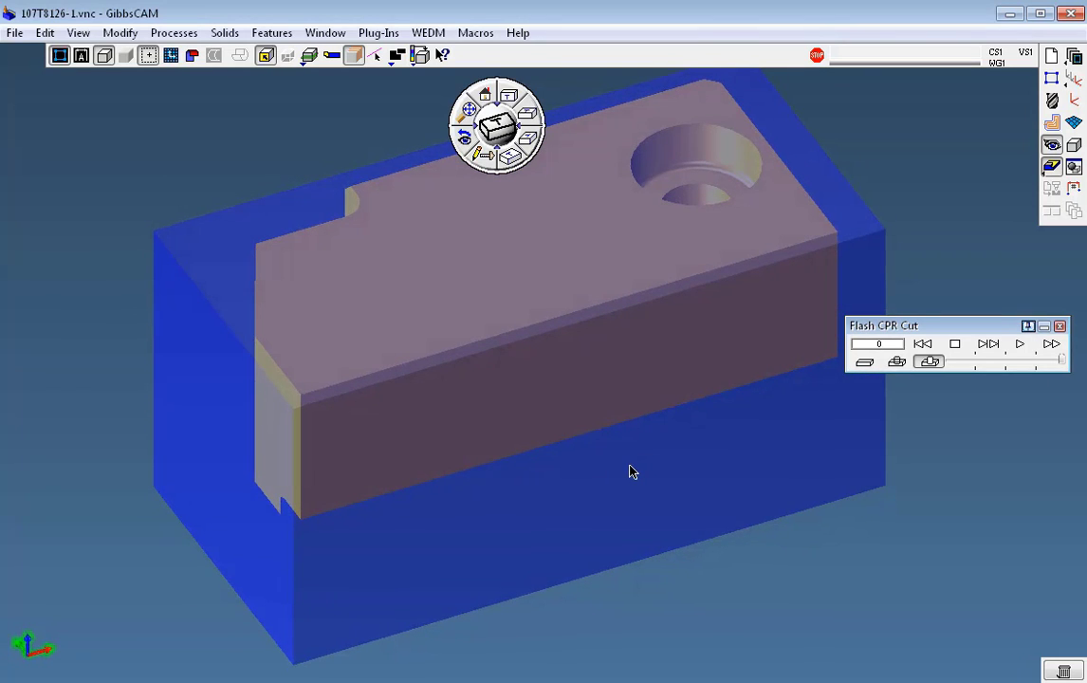